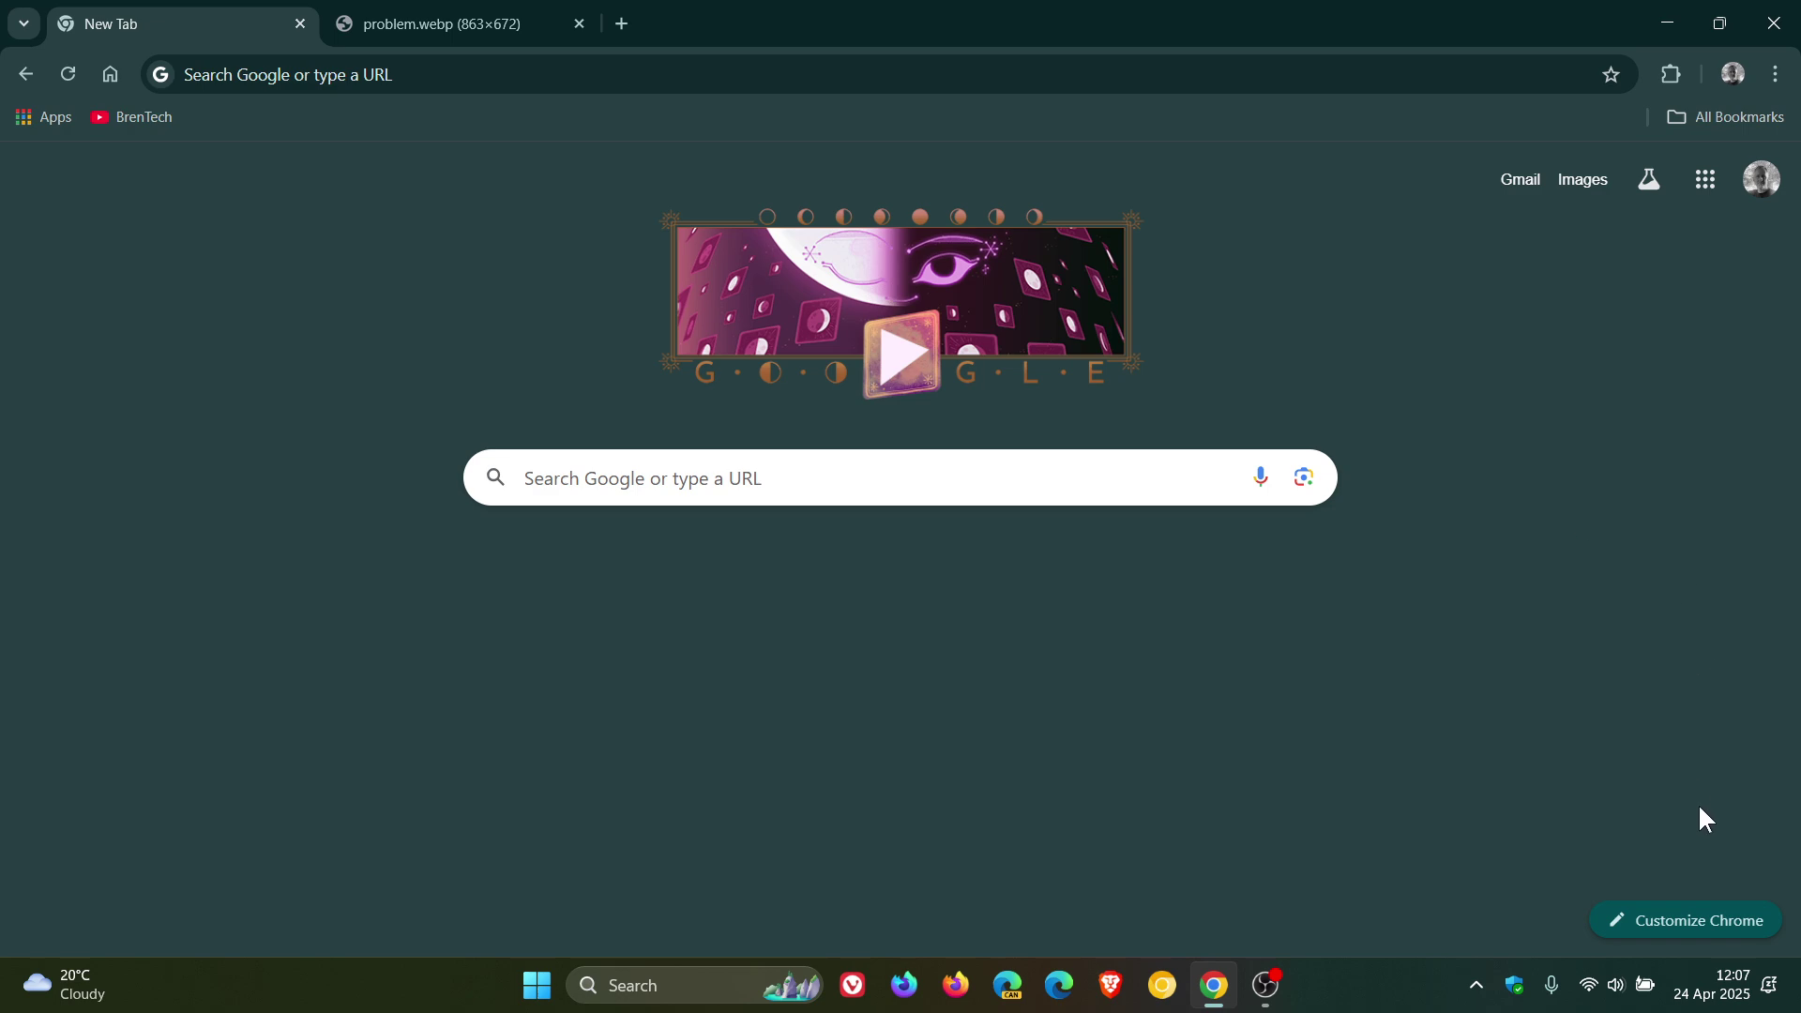
Step: Check the installed Chrome version on the About Chrome page
click(1713, 985)
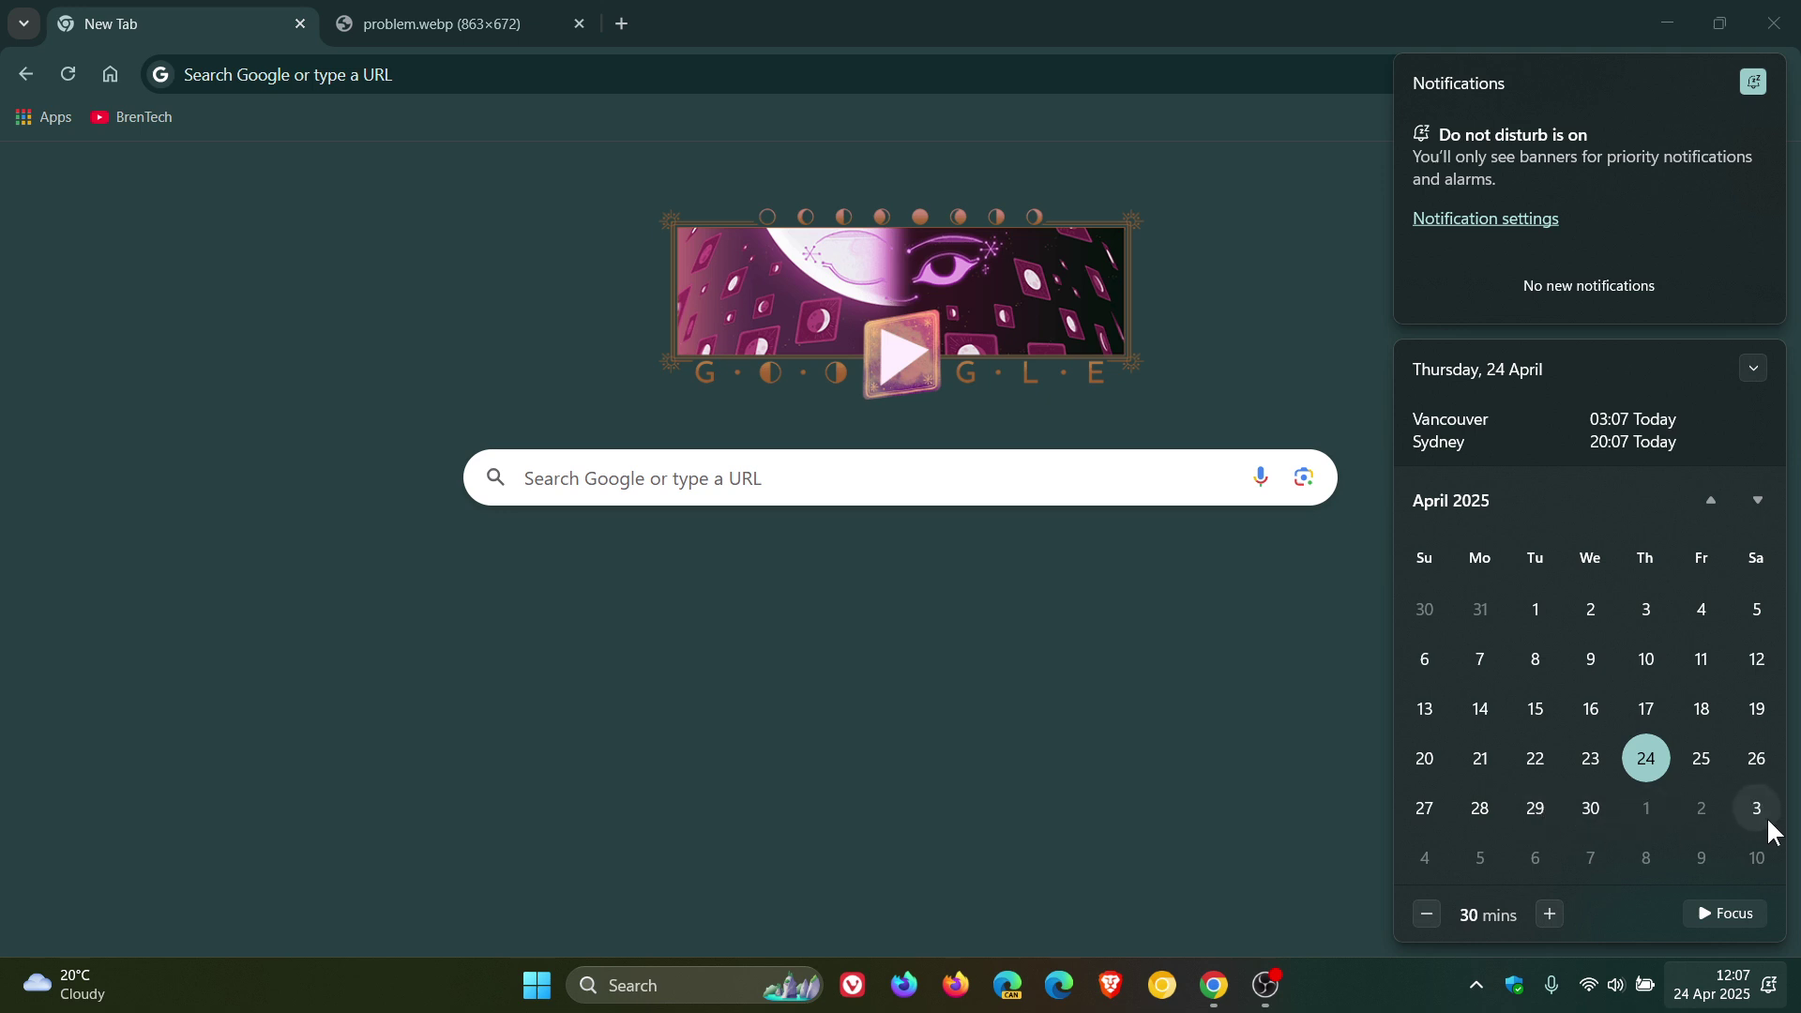
click(1193, 718)
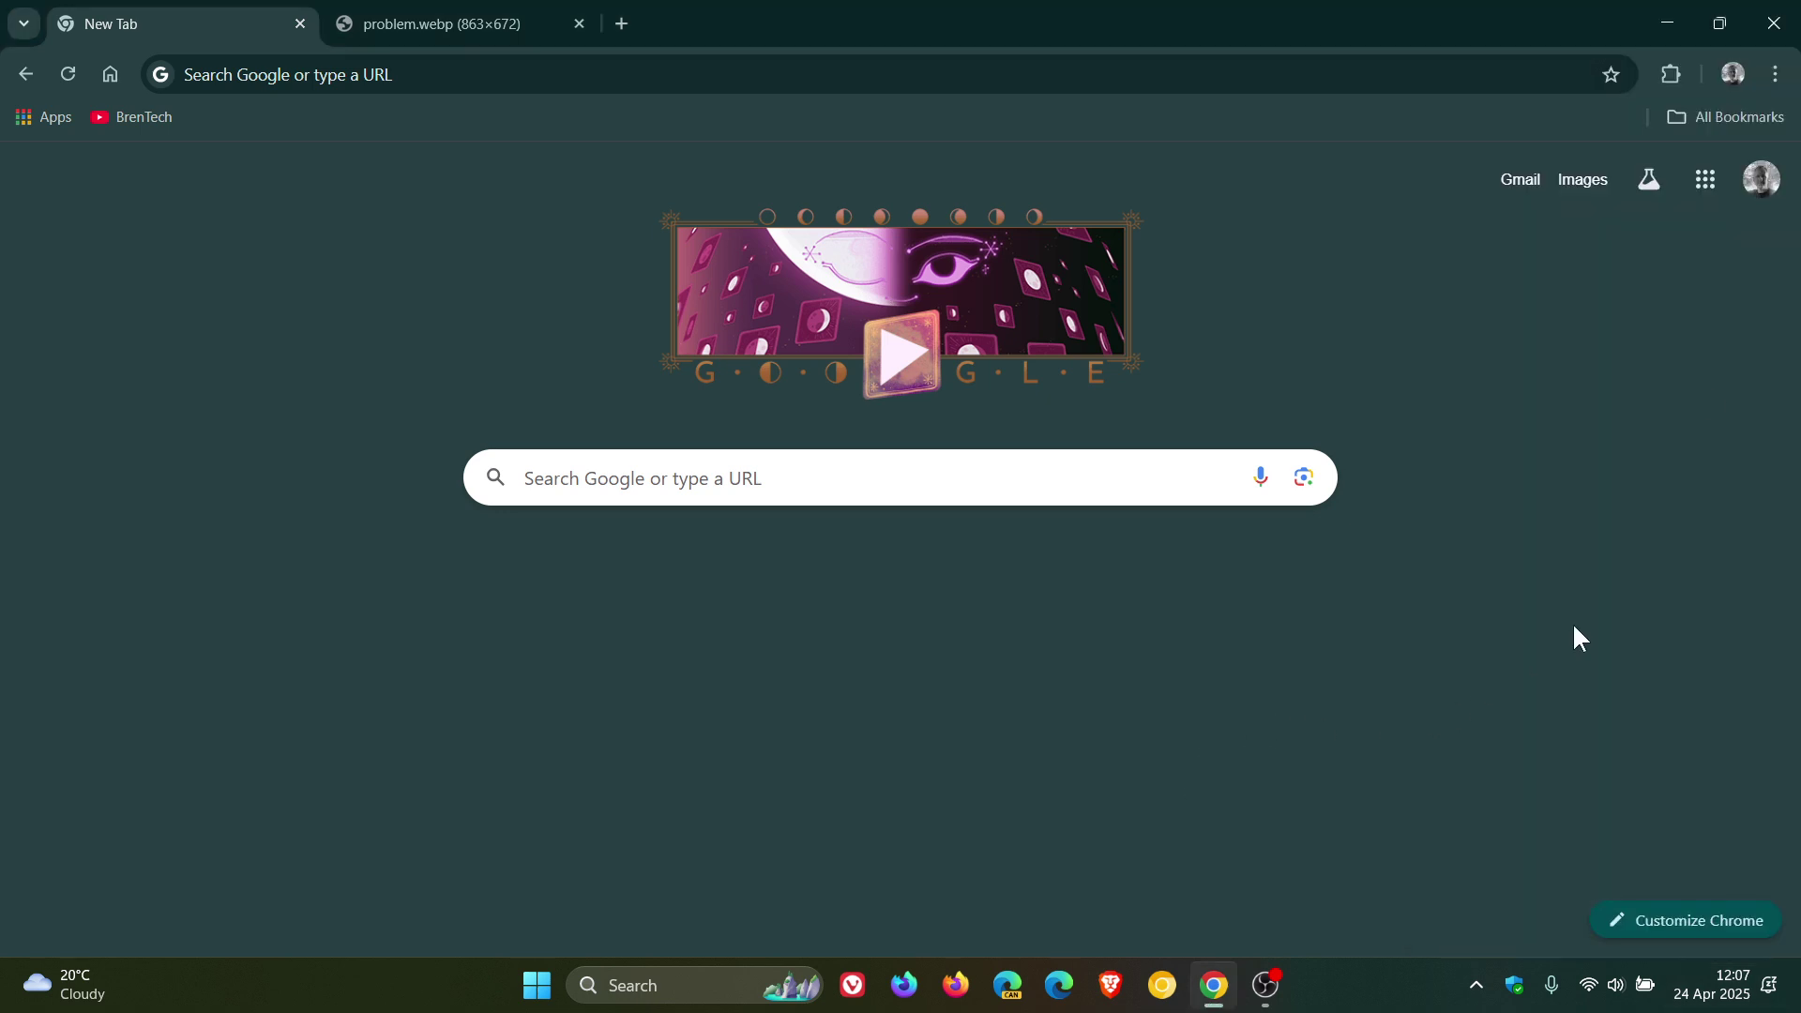
click(1775, 74)
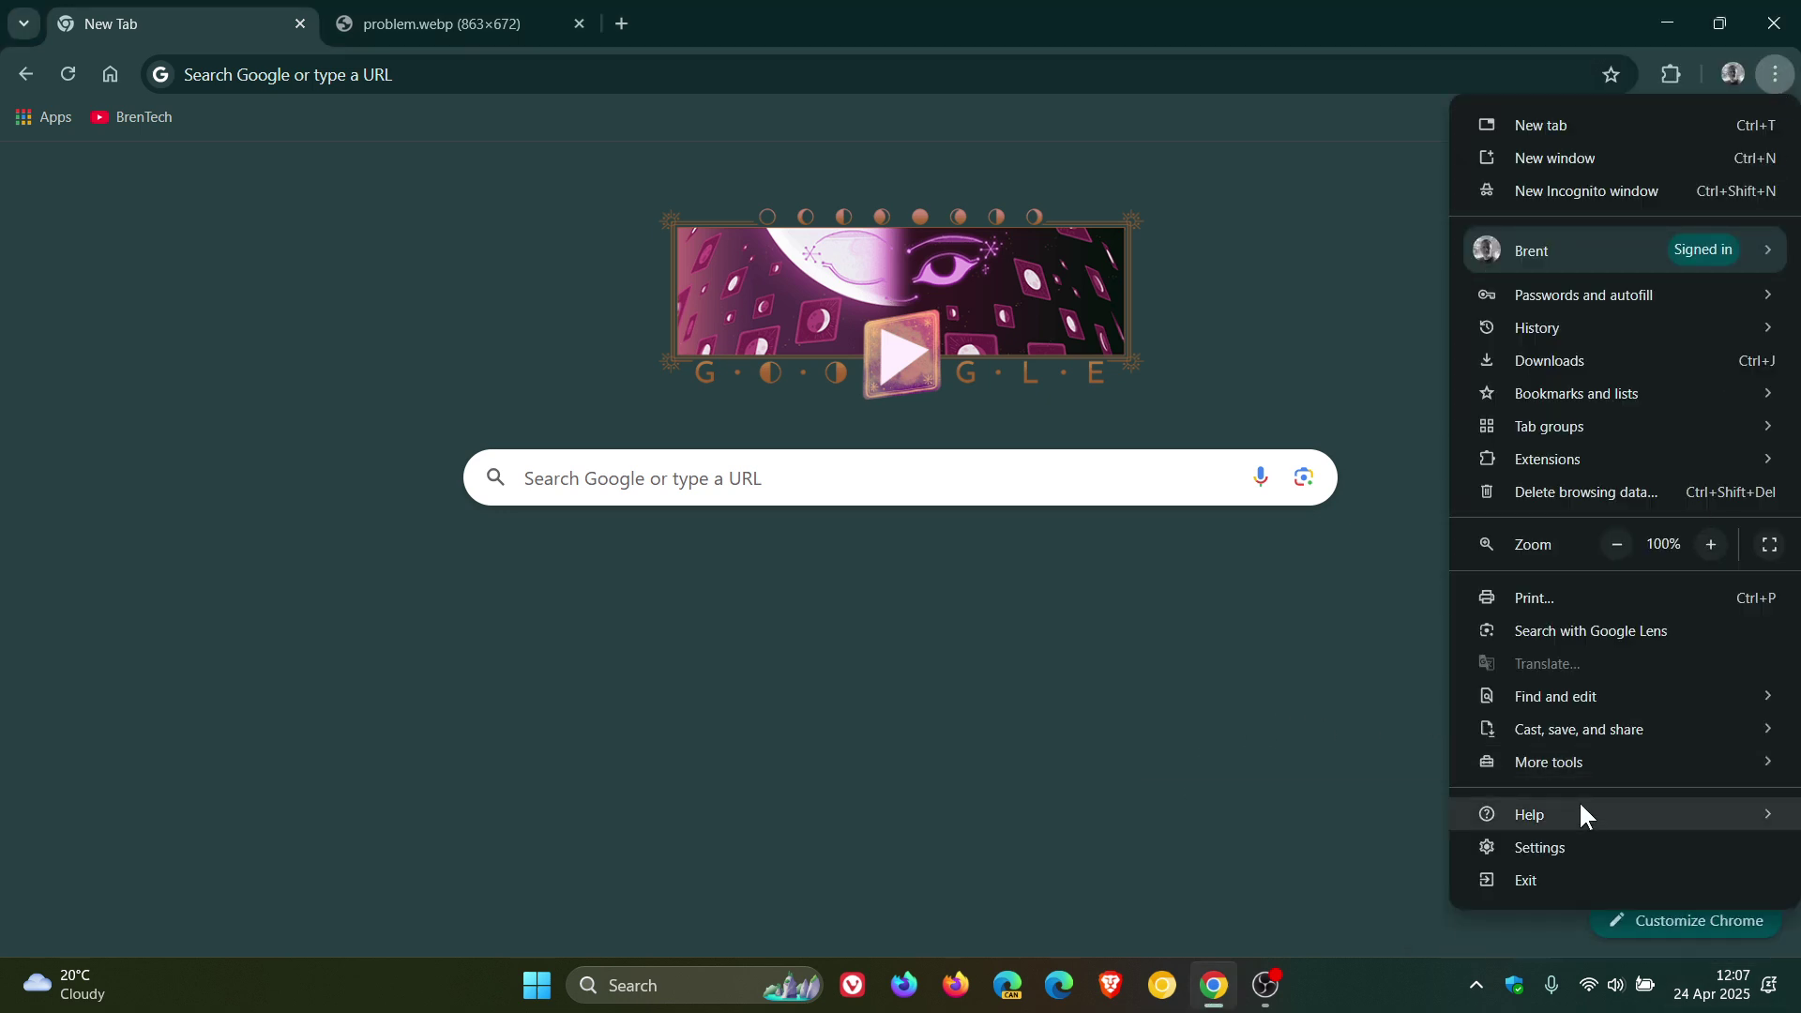
mouse_move(1580, 806)
click(1360, 805)
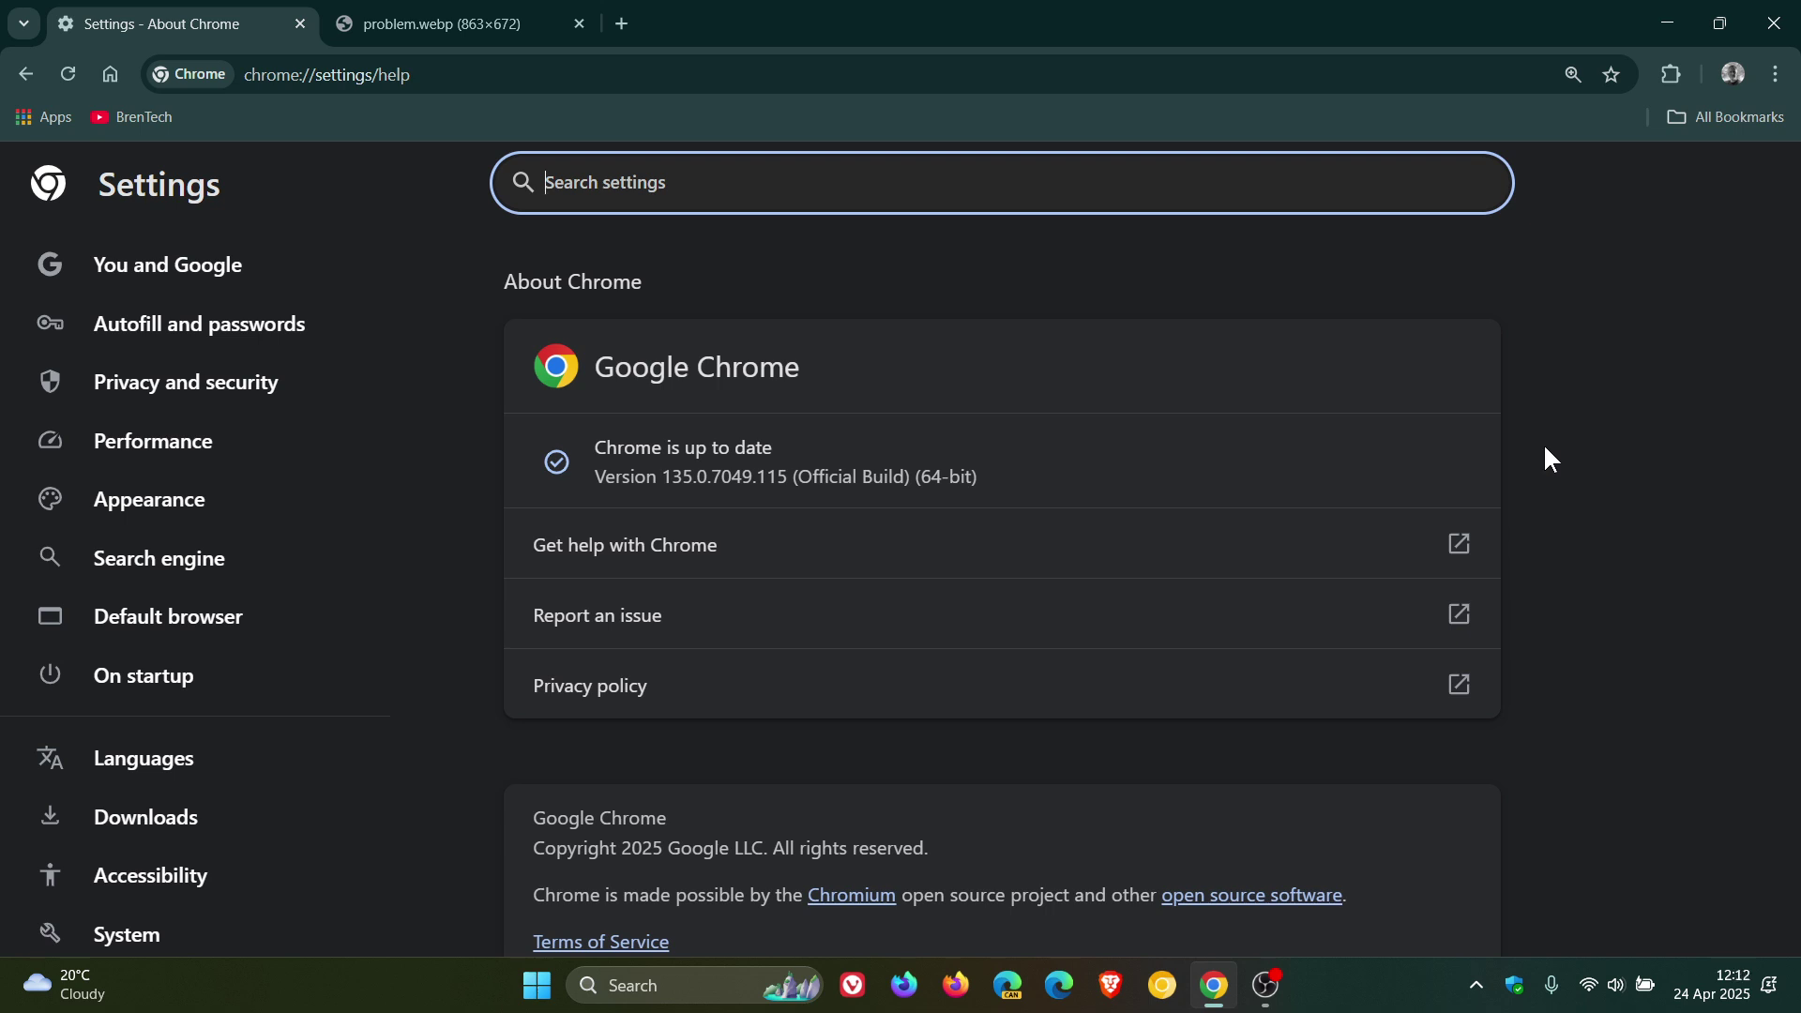
Step: Back on the New Tab page, look over the toolbar options in Customize Chrome
click(107, 77)
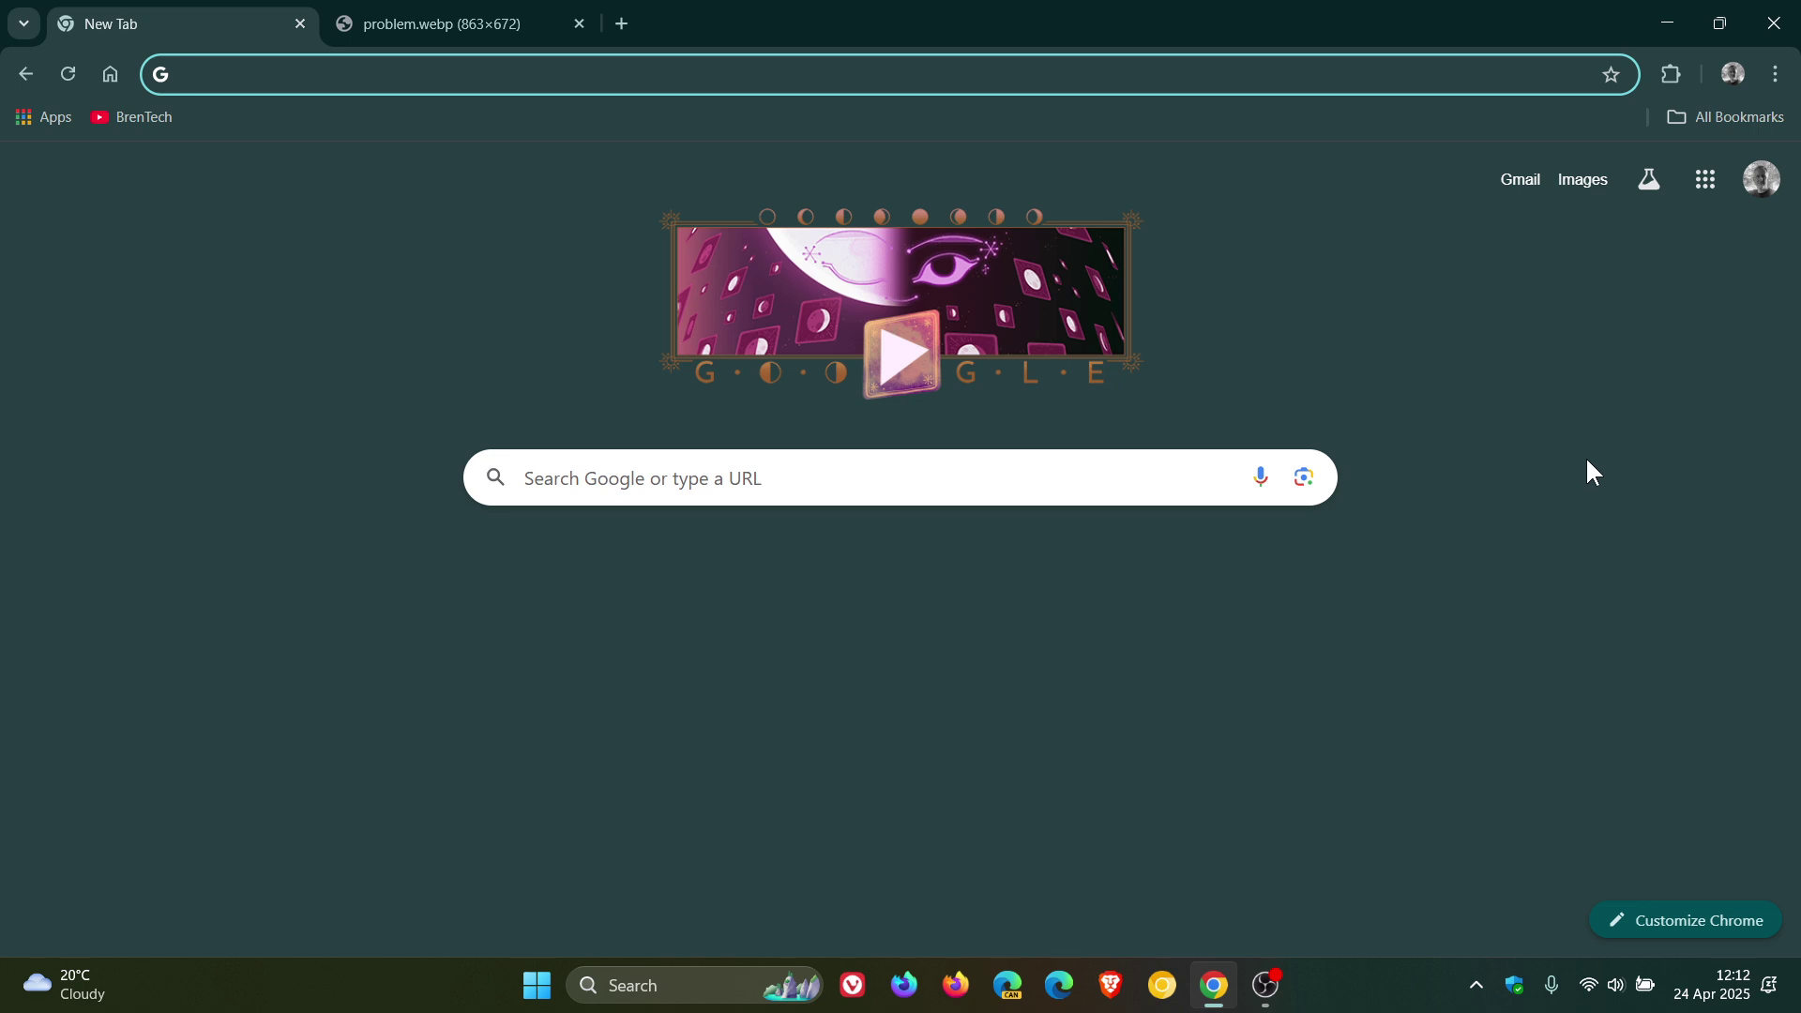
click(1622, 924)
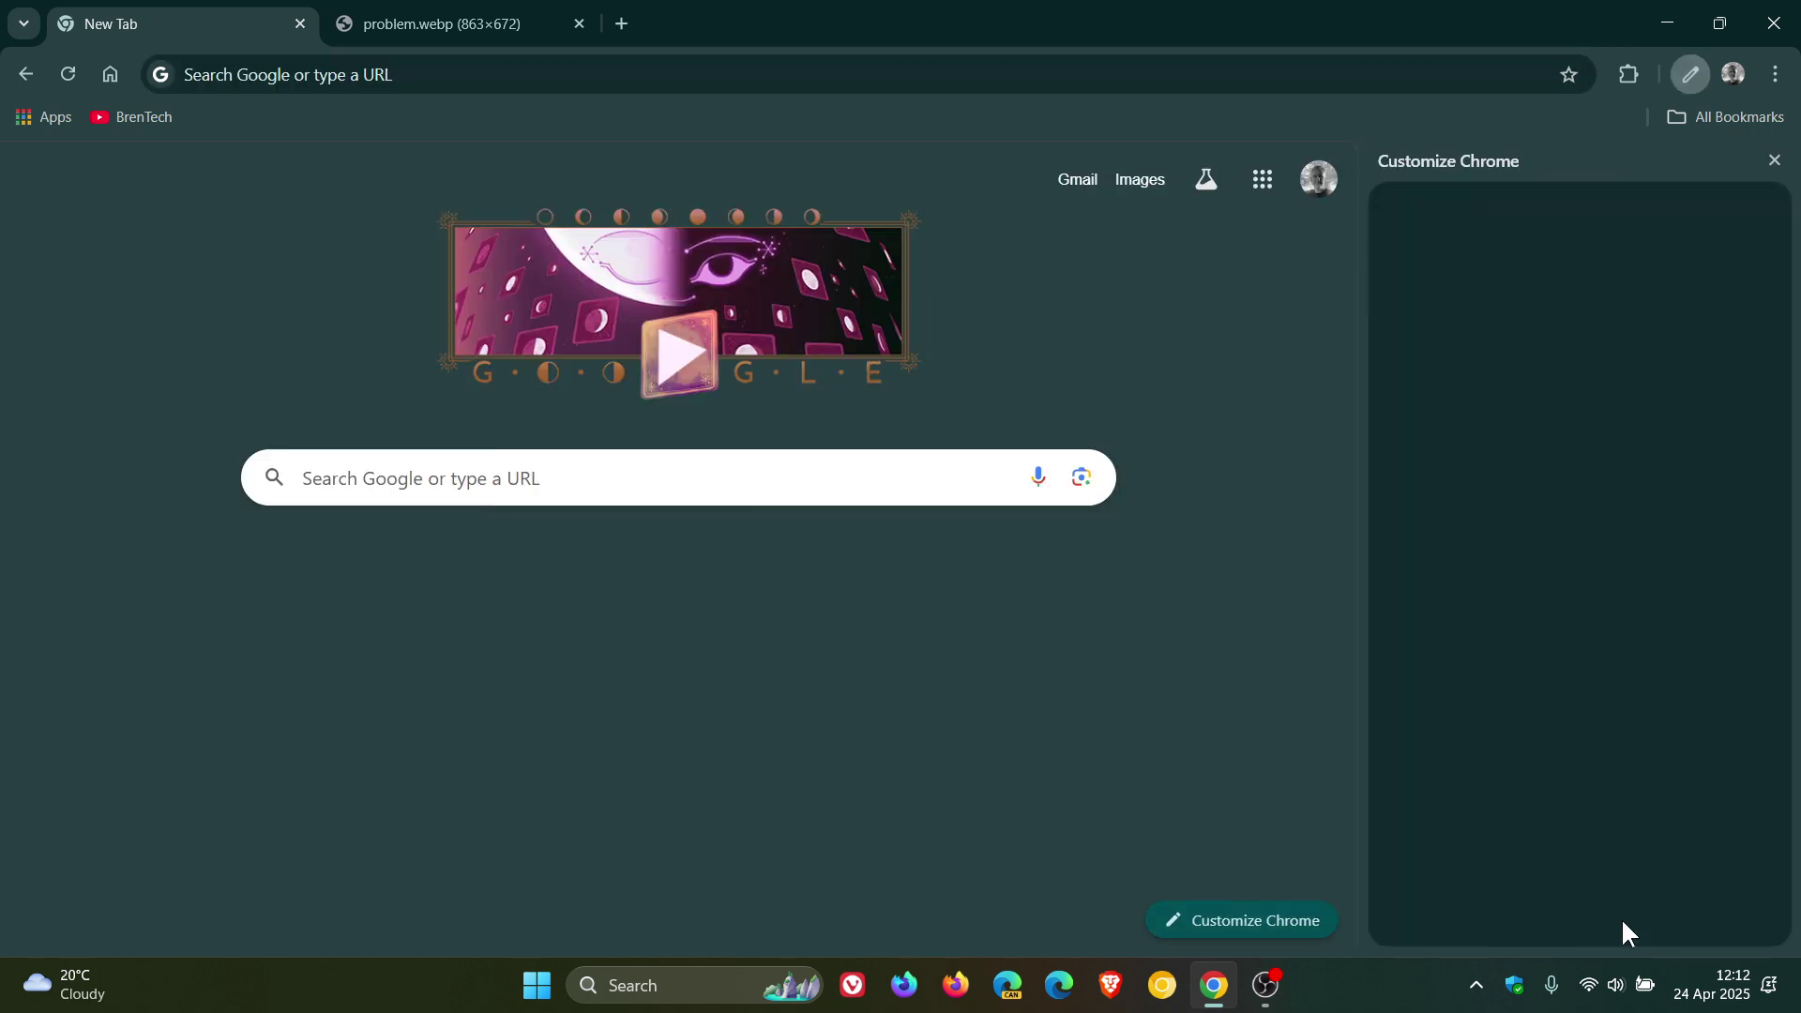
scroll(1562, 769, down, 4)
click(1566, 816)
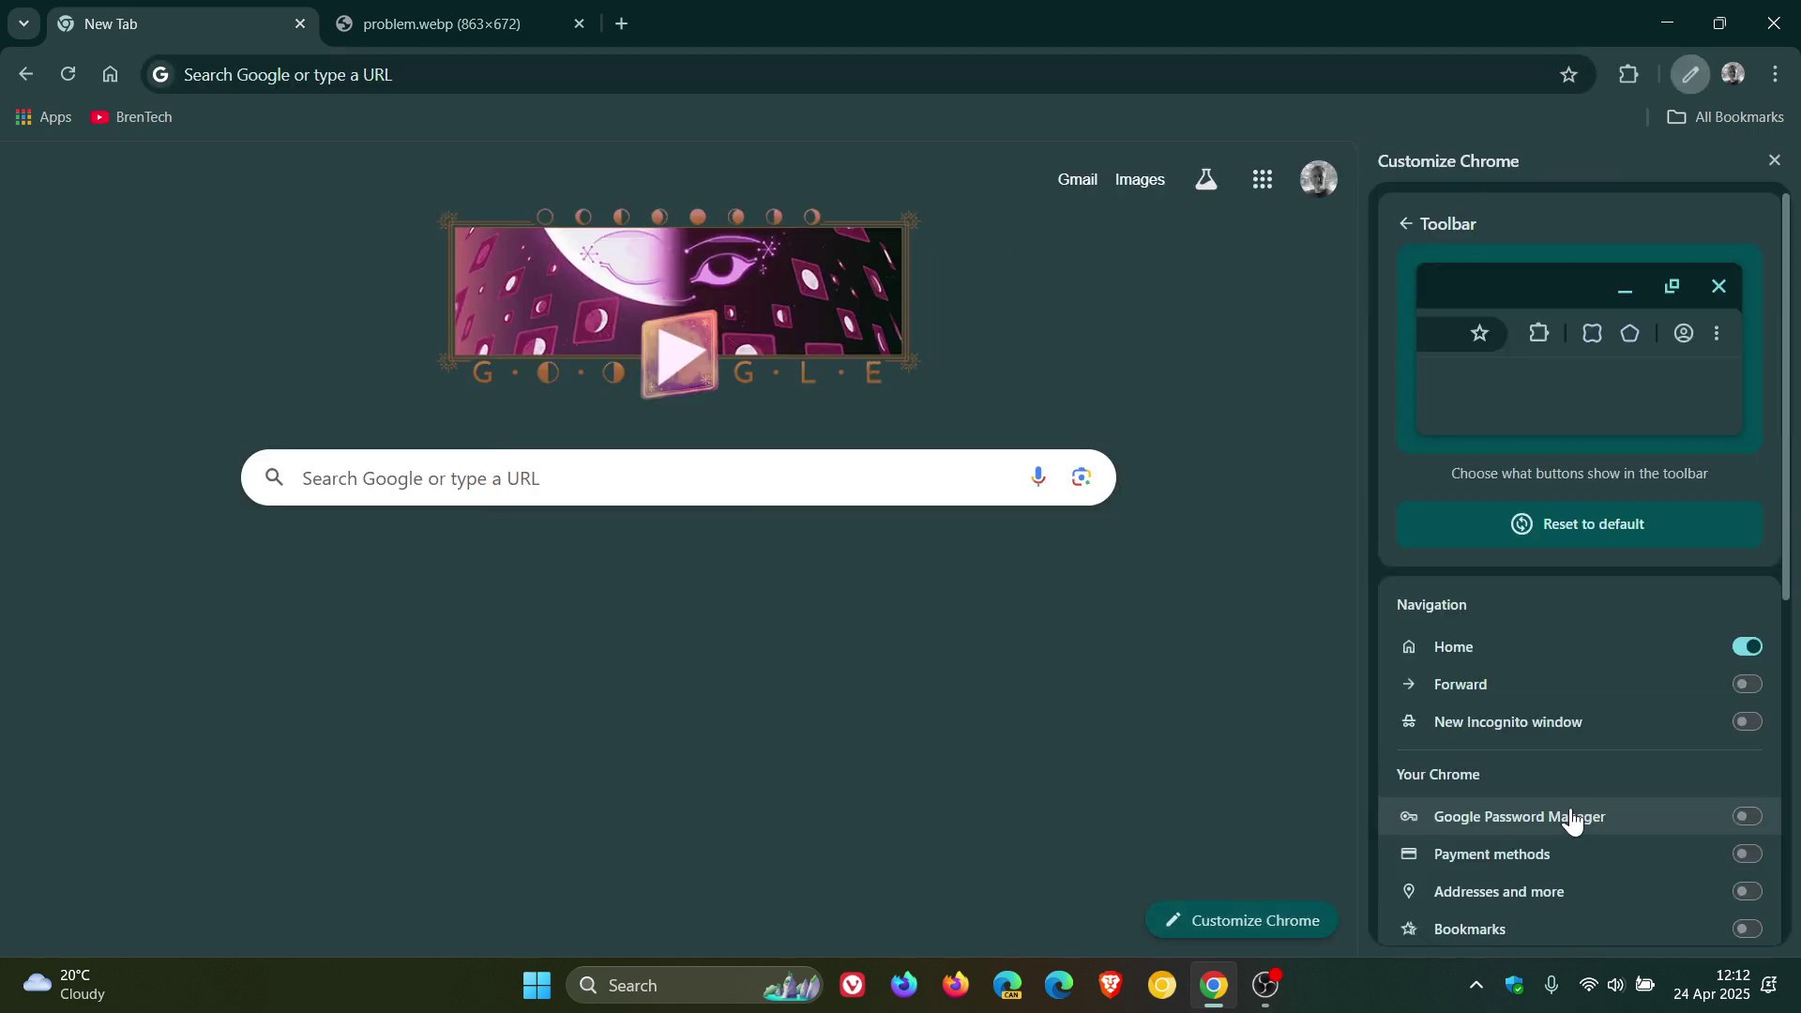
click(1774, 160)
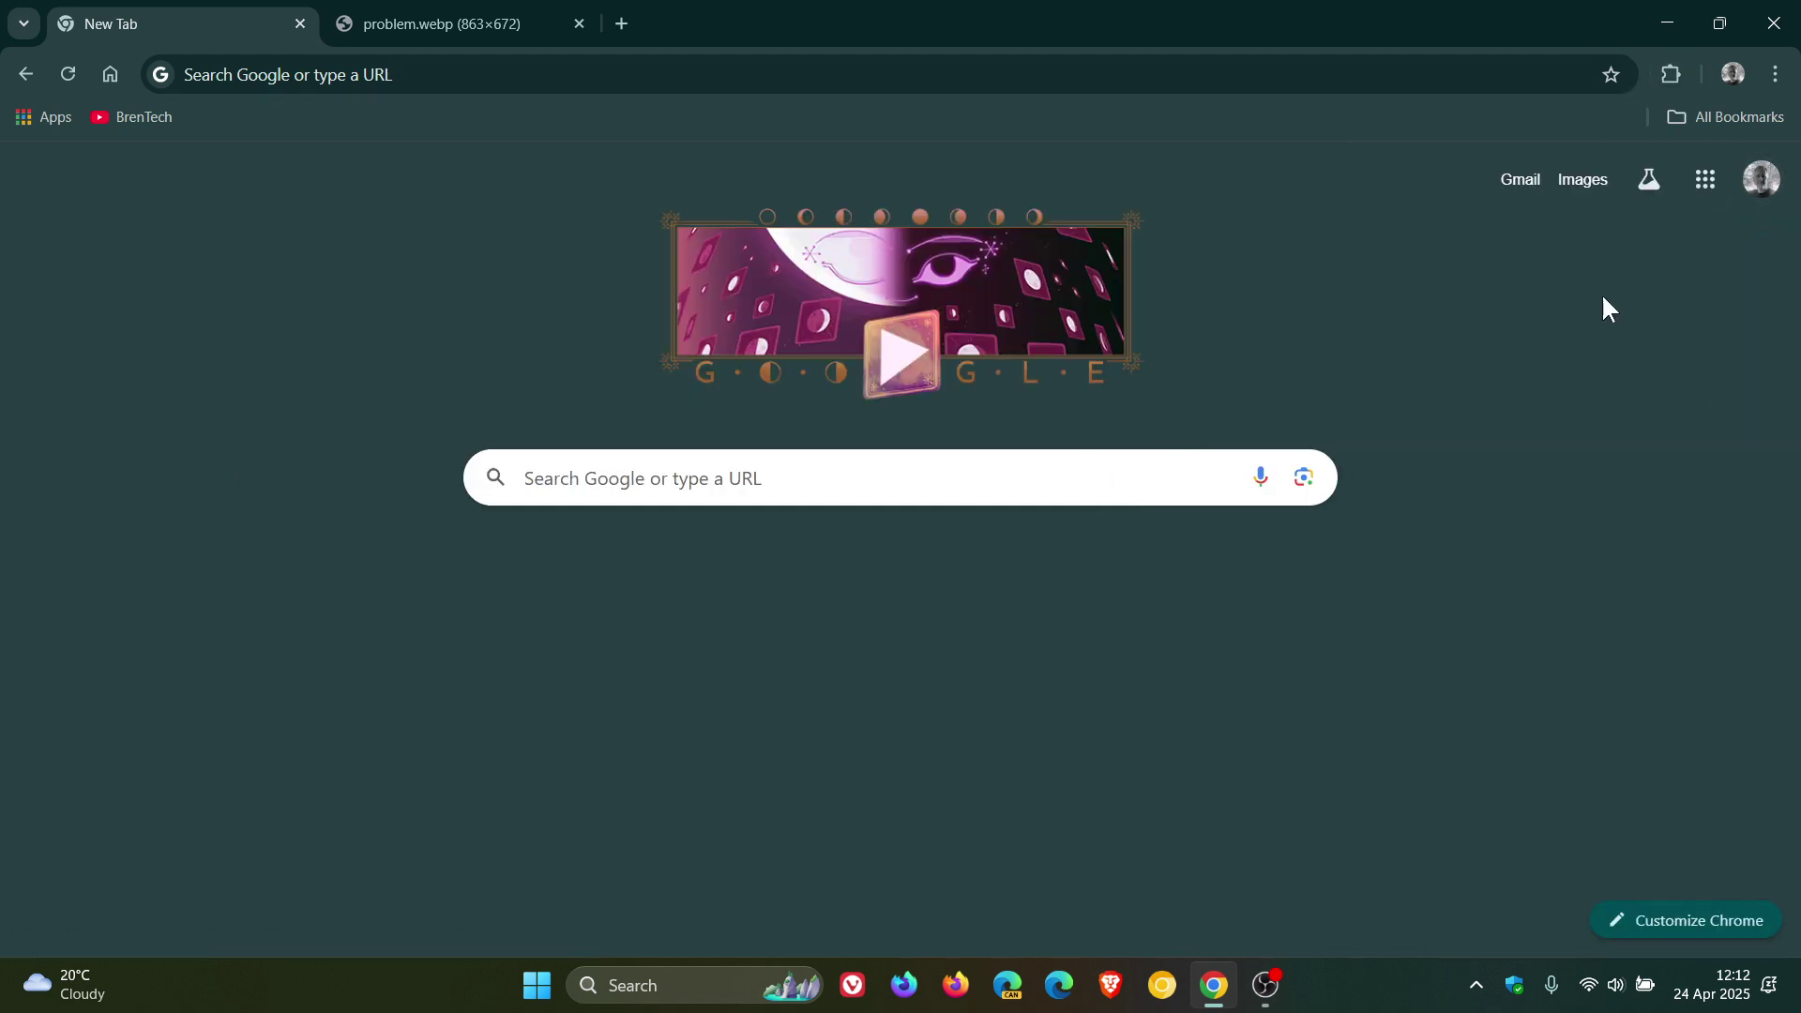
Step: In the preview browser, remove the Cast button from the toolbar and add it back
click(1163, 996)
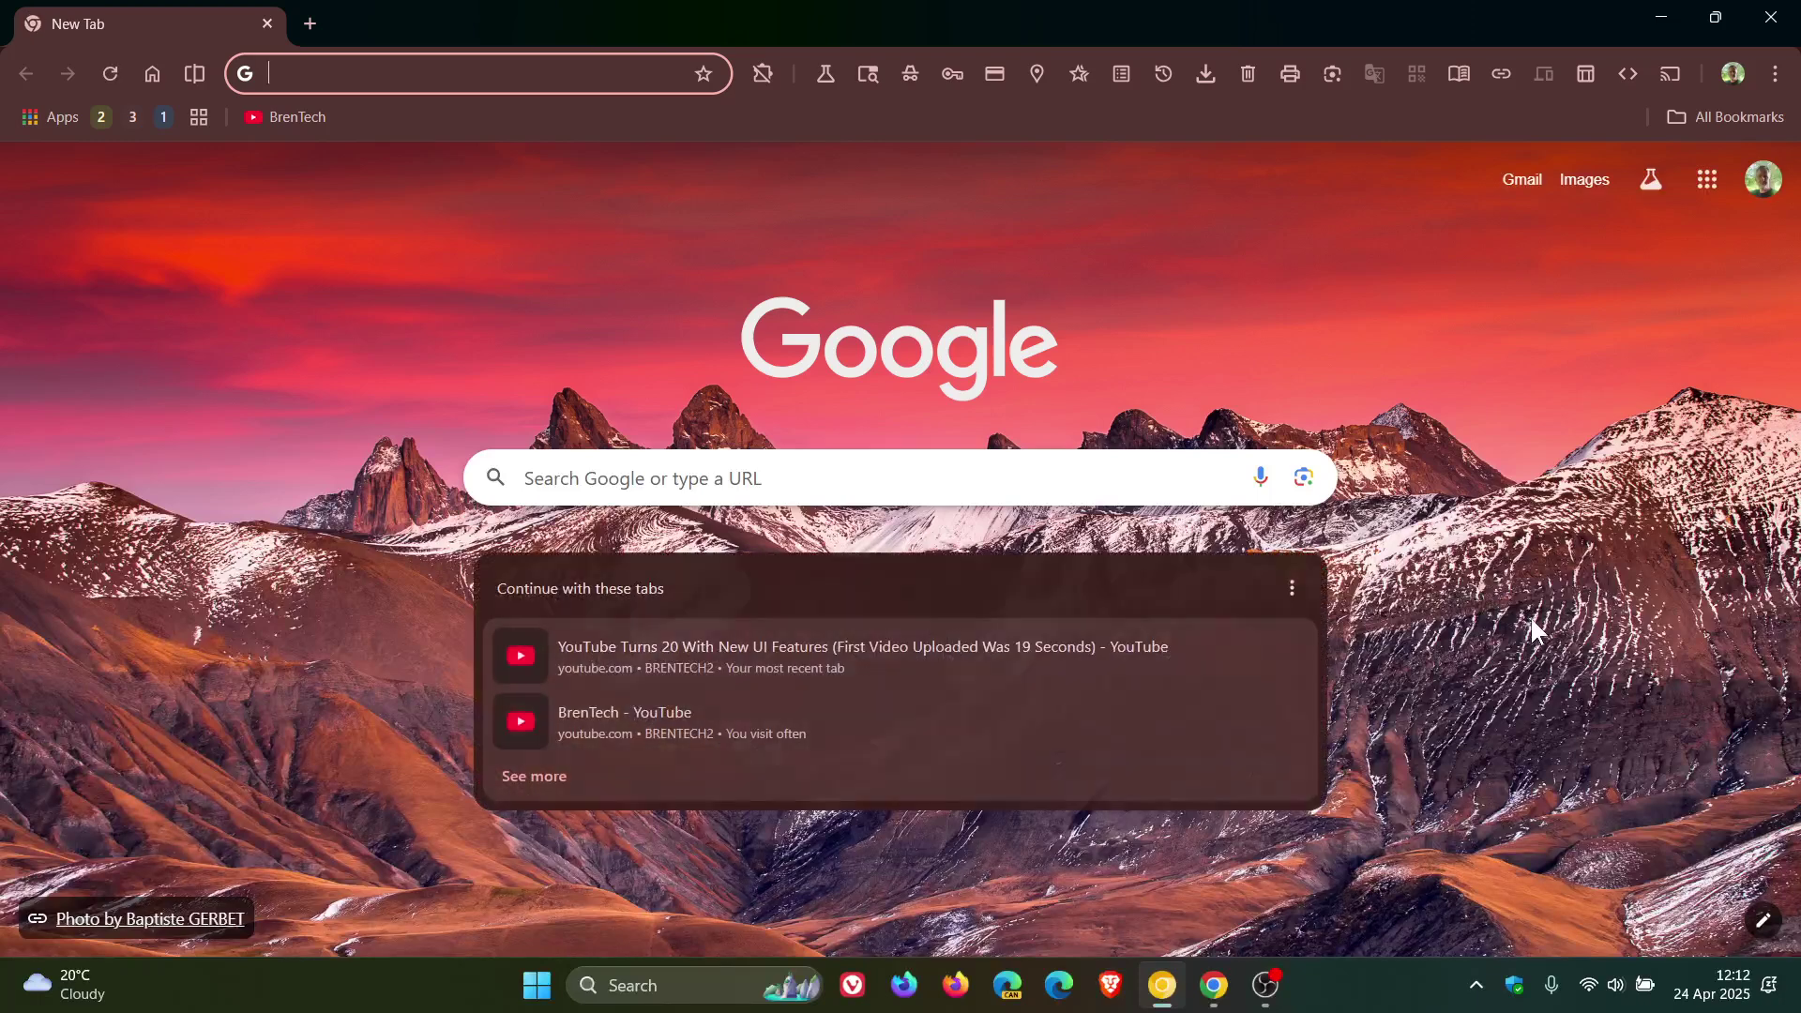
click(1760, 917)
scroll(1576, 643, down, 5)
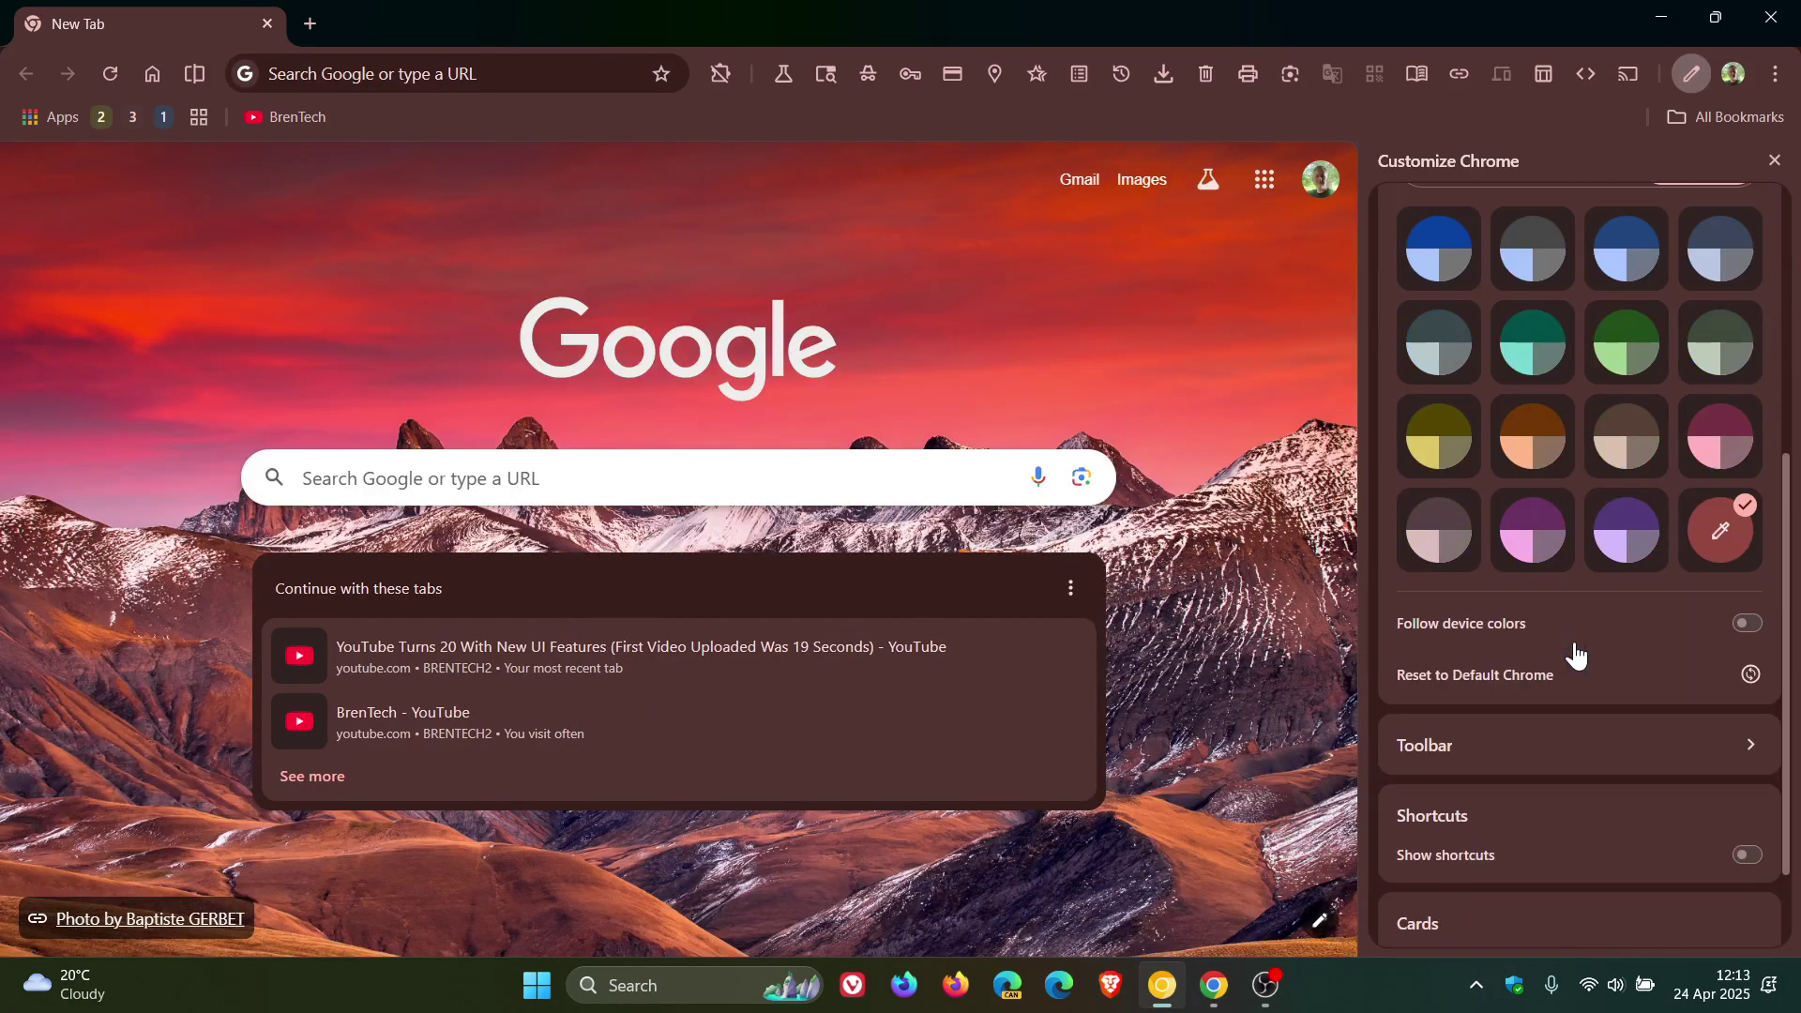
click(1532, 750)
scroll(1556, 604, down, 5)
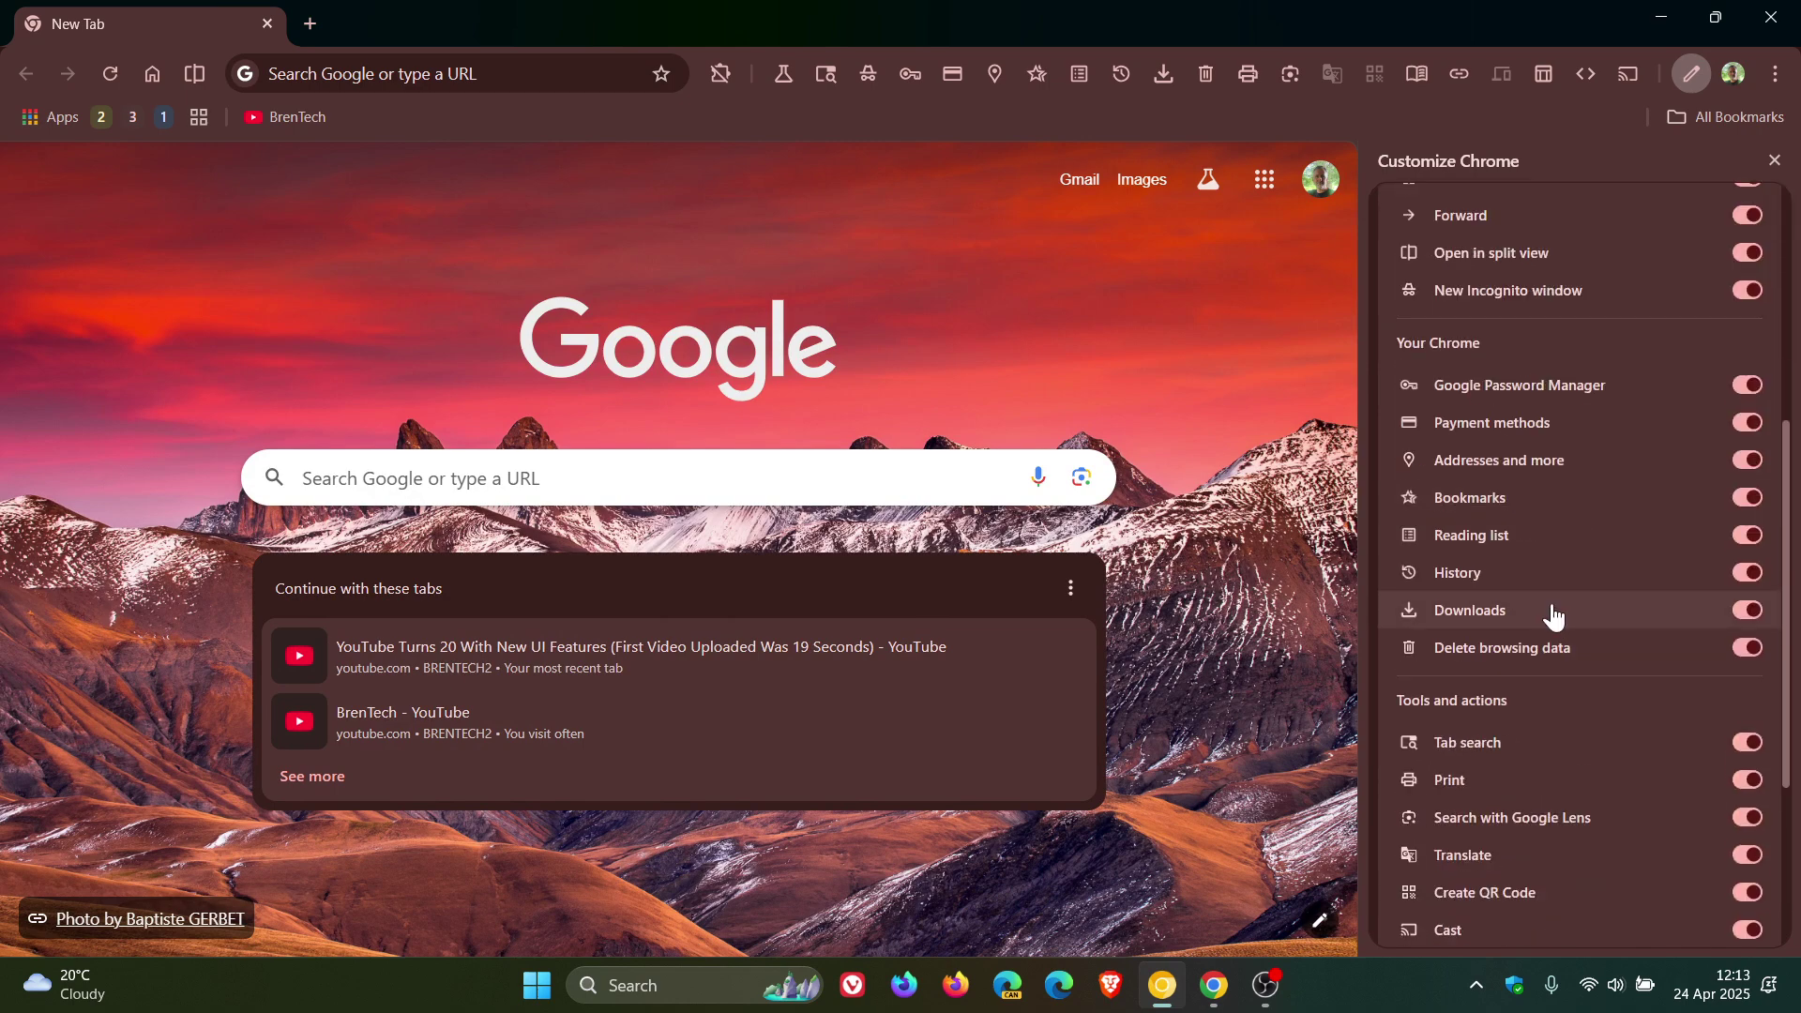
scroll(1556, 611, down, 3)
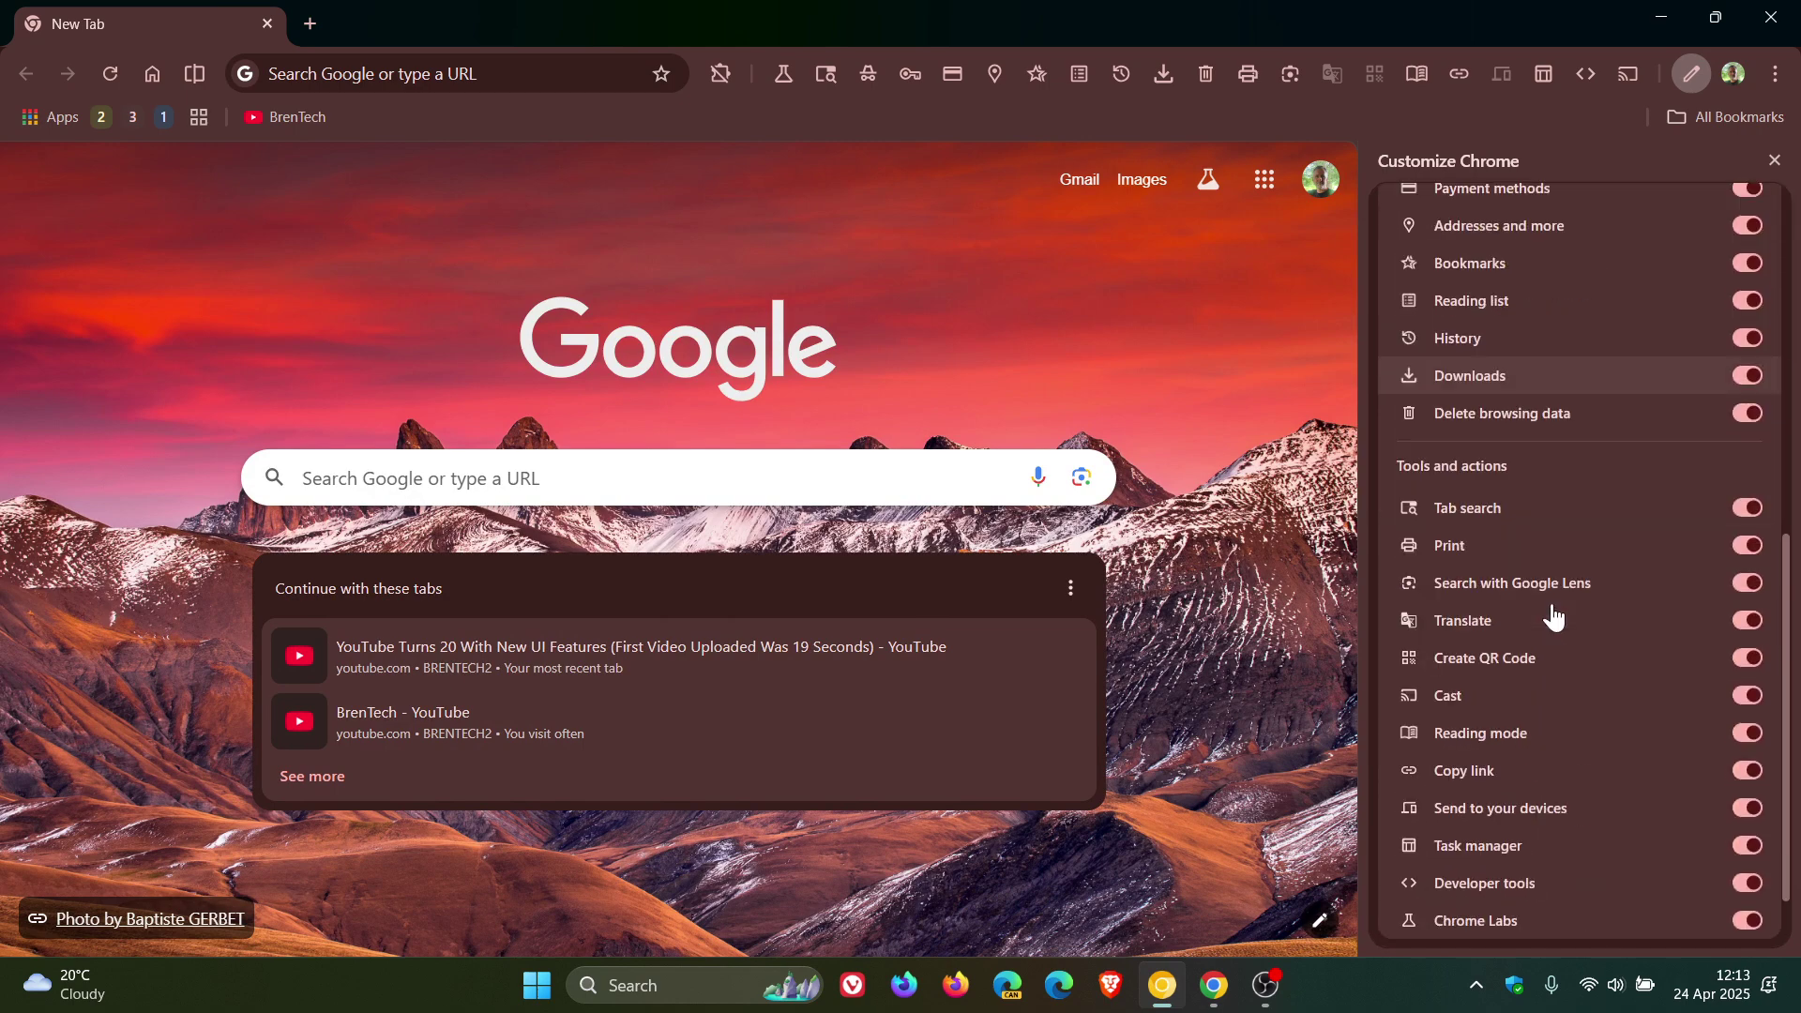
click(1747, 699)
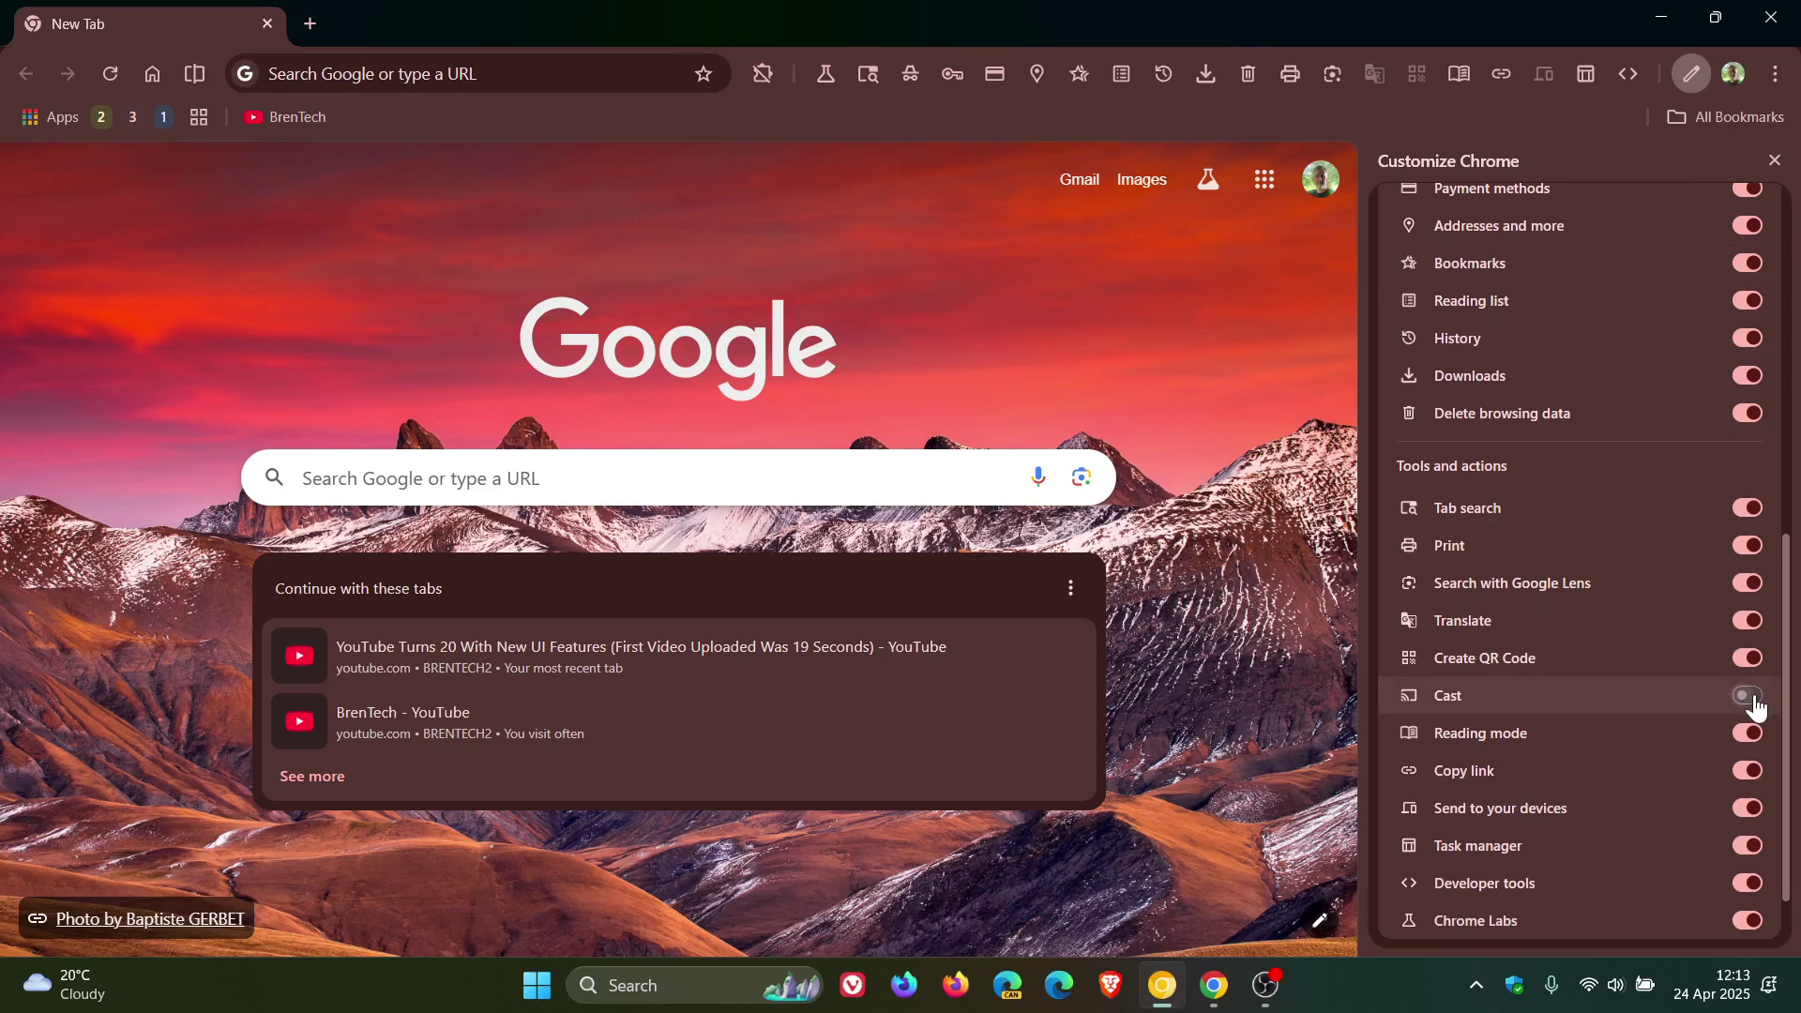
click(1747, 699)
Step: Try casting the tab, close the preview browser, and switch to the problem.webp tab
click(1630, 73)
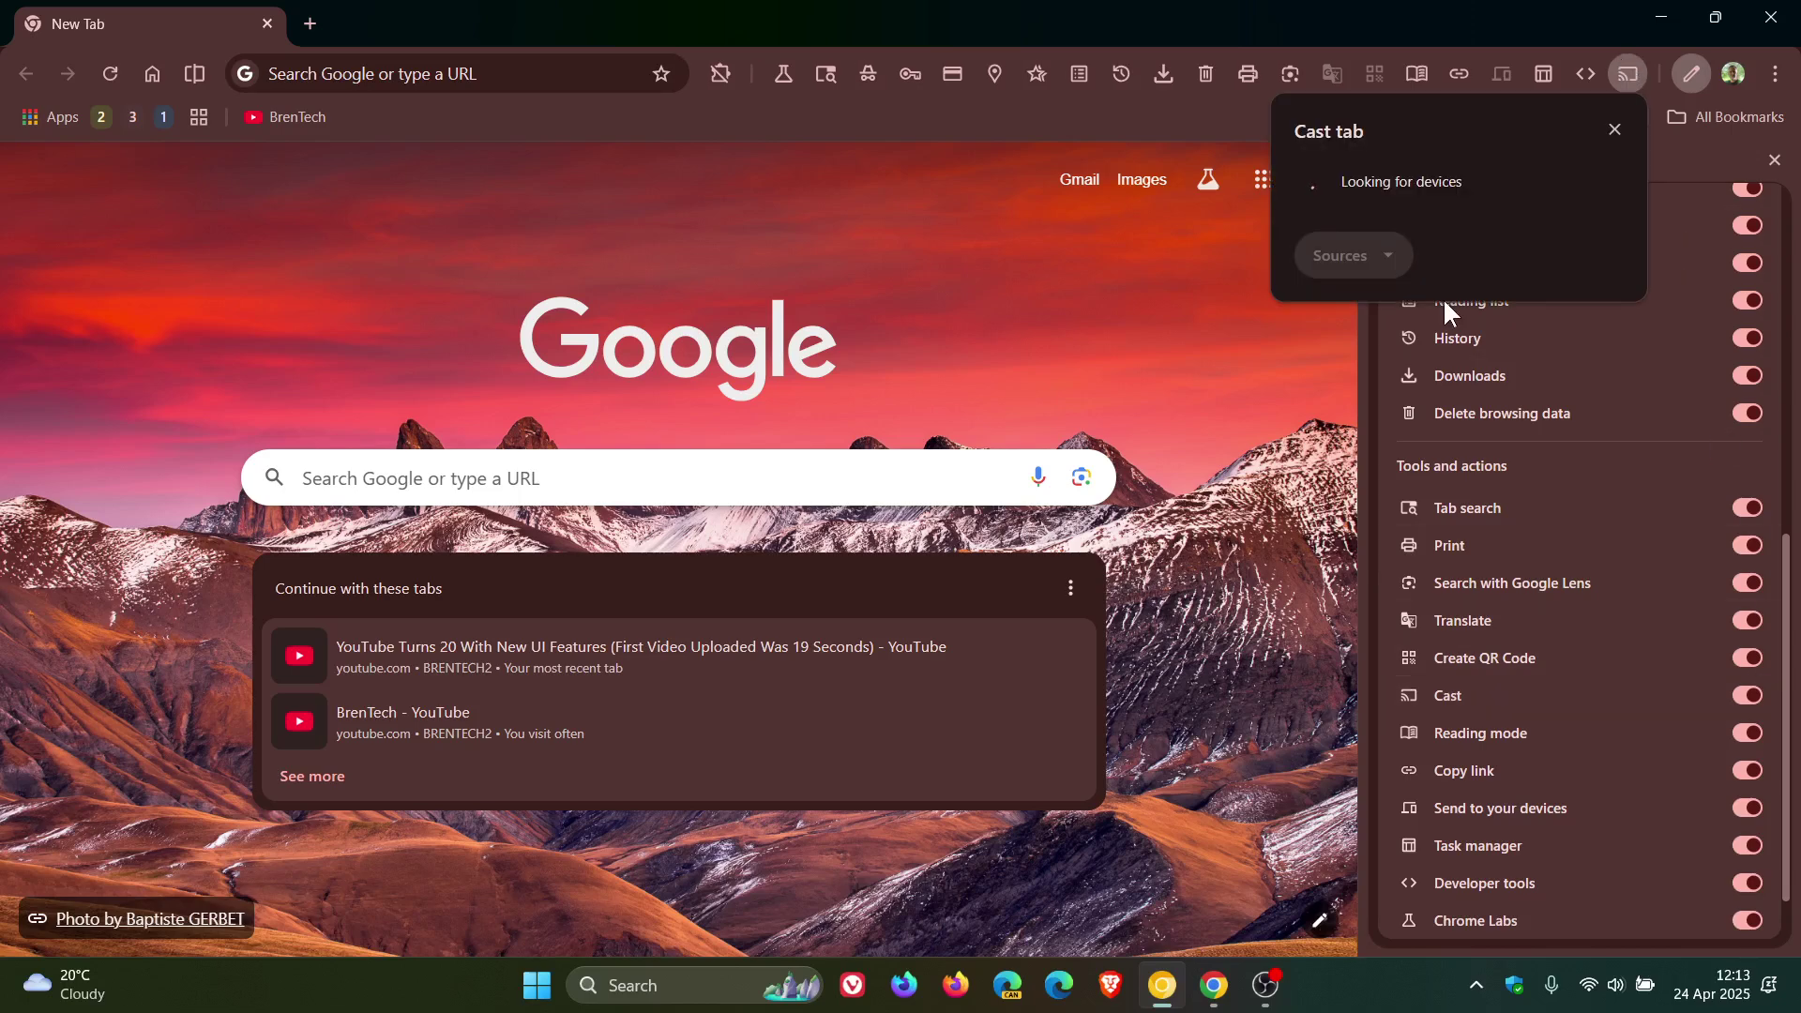
click(1197, 407)
click(1774, 159)
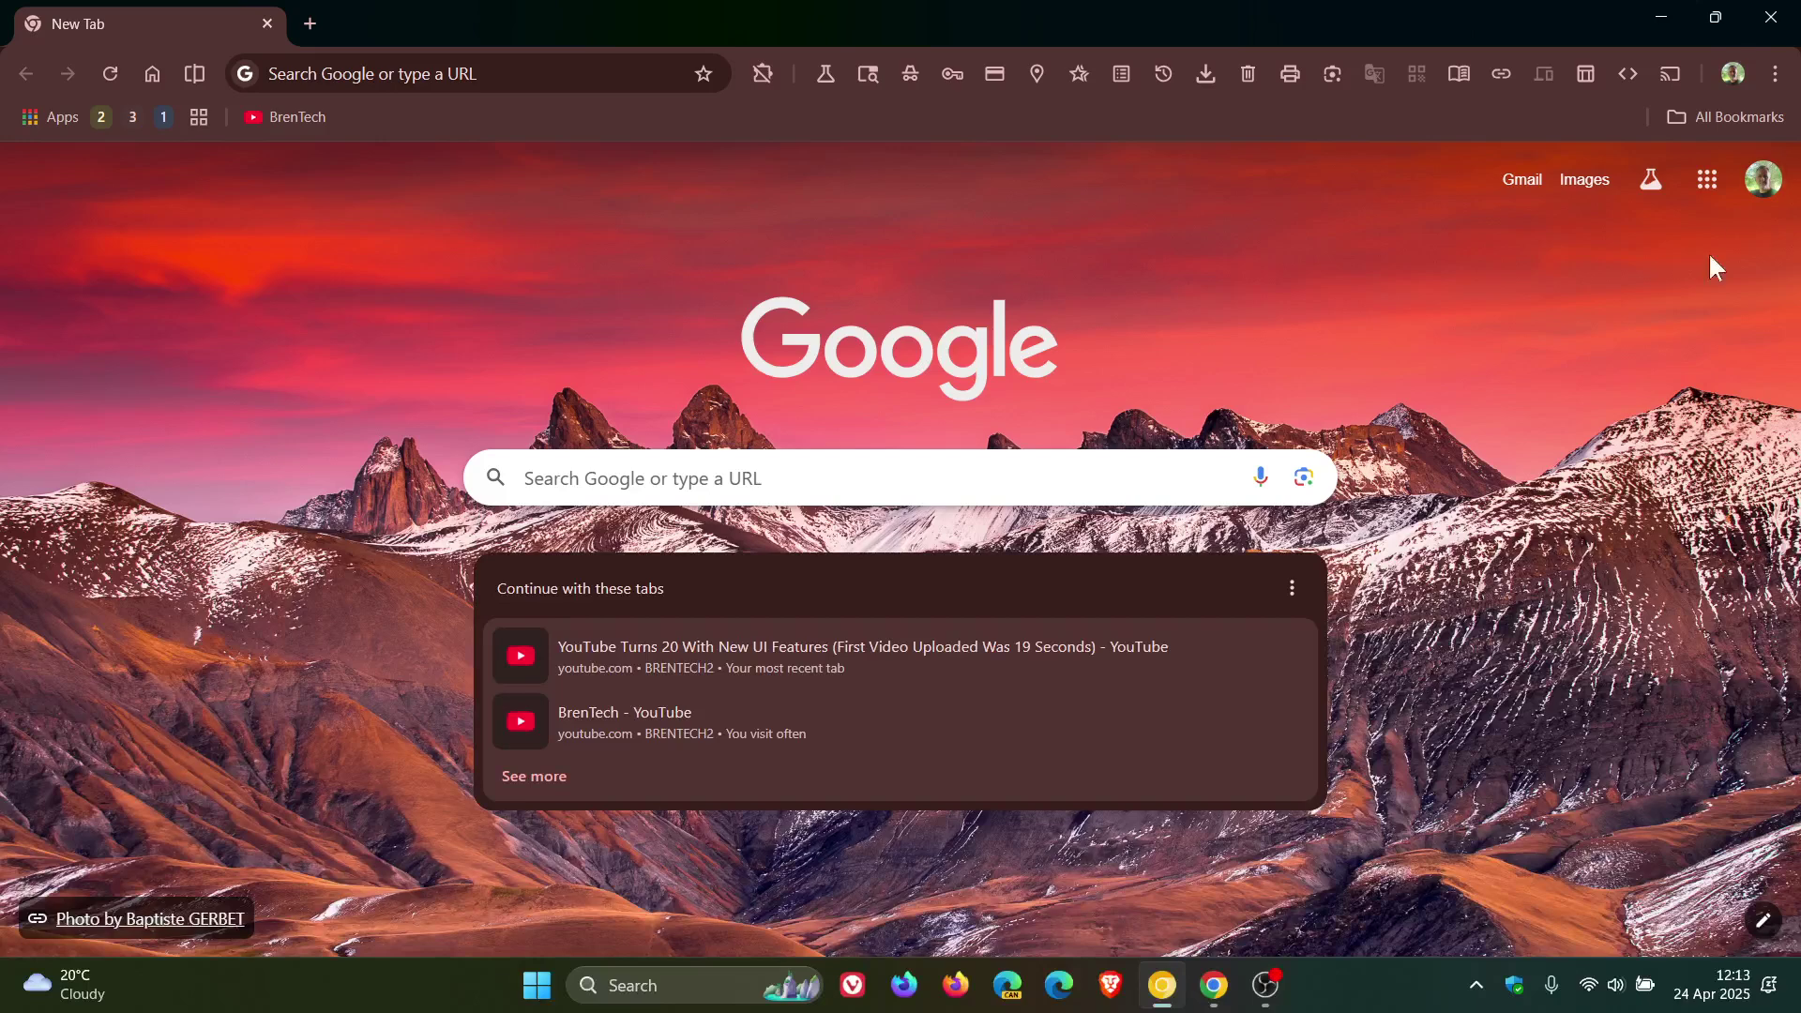
click(1771, 17)
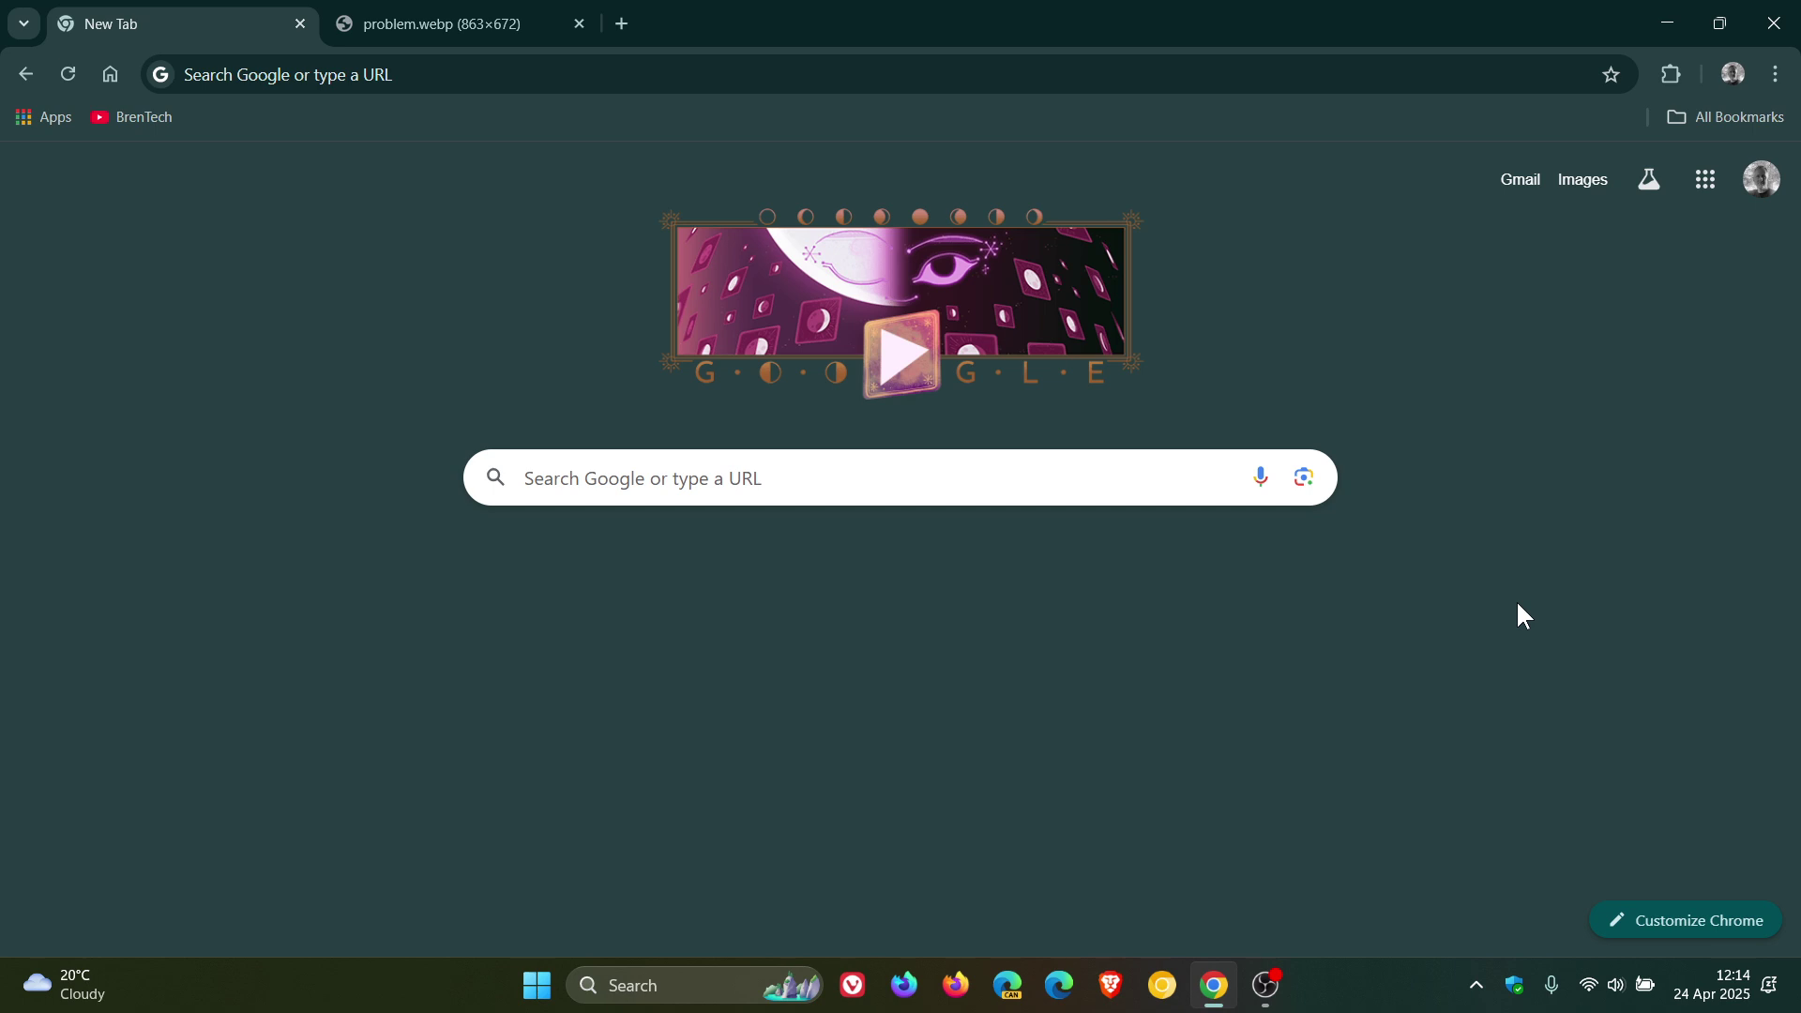
click(452, 31)
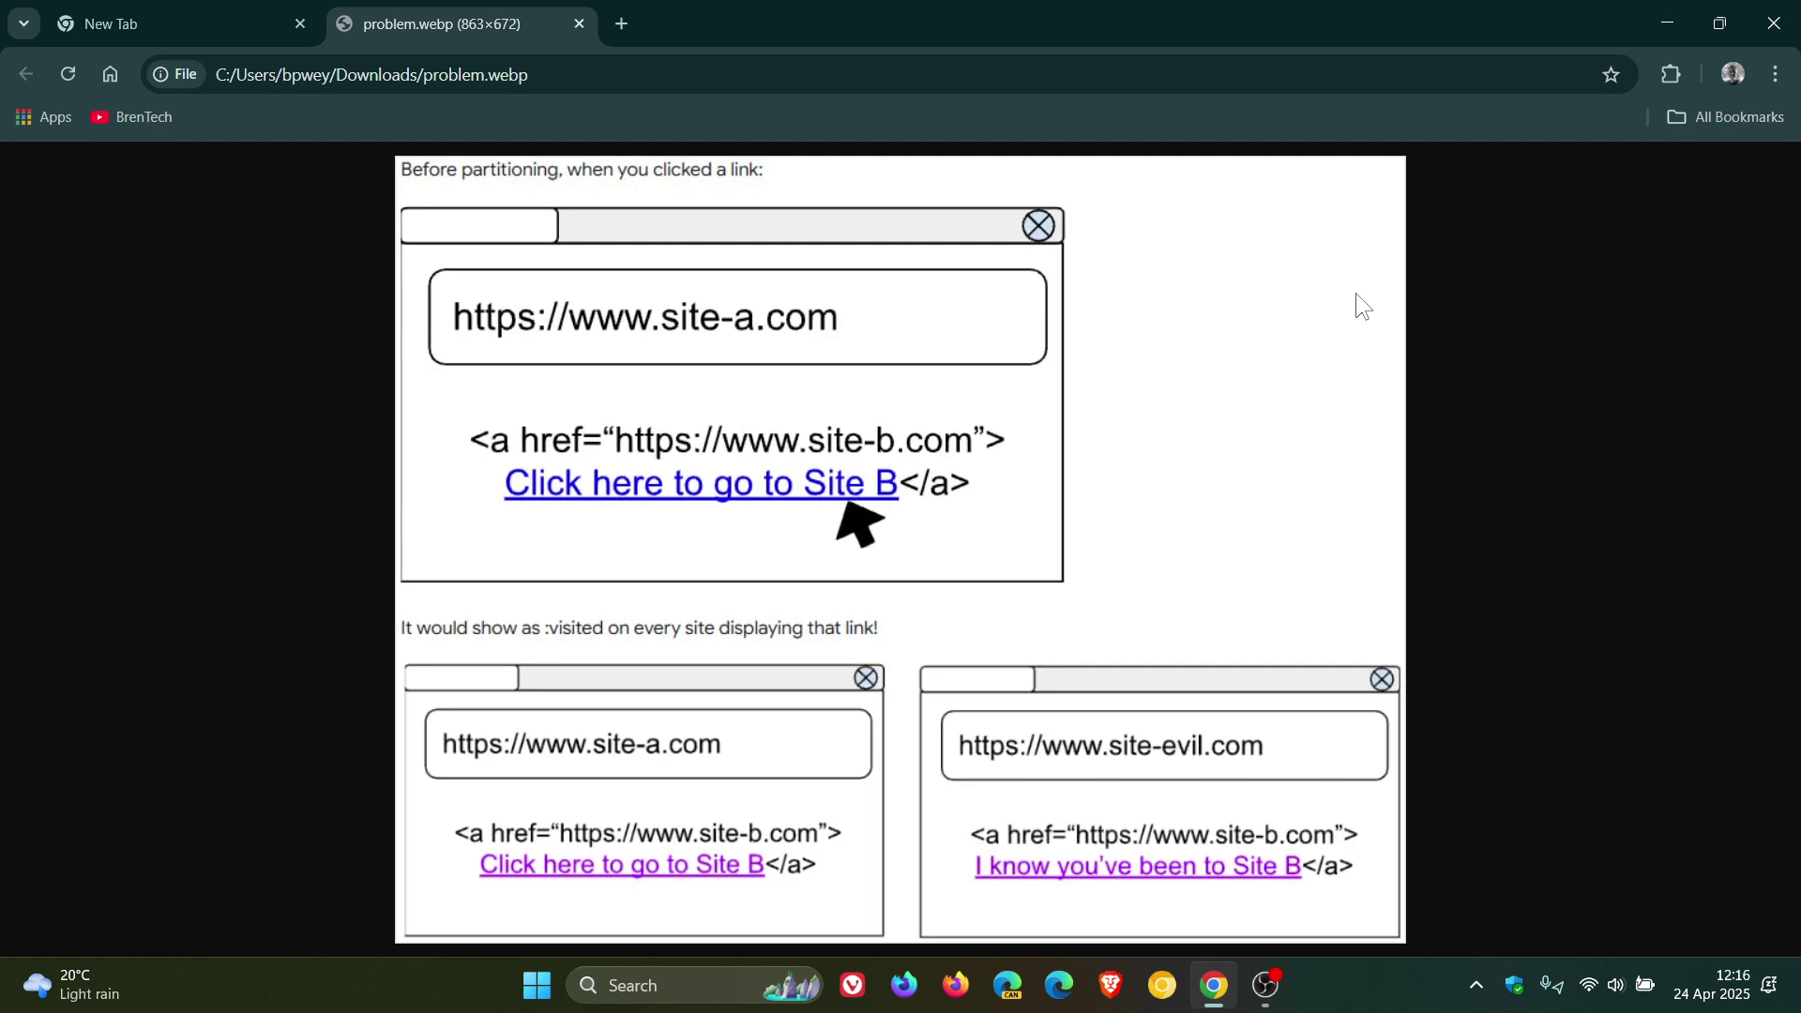
Step: Return from the problem.webp diagram to the New Tab page
click(197, 27)
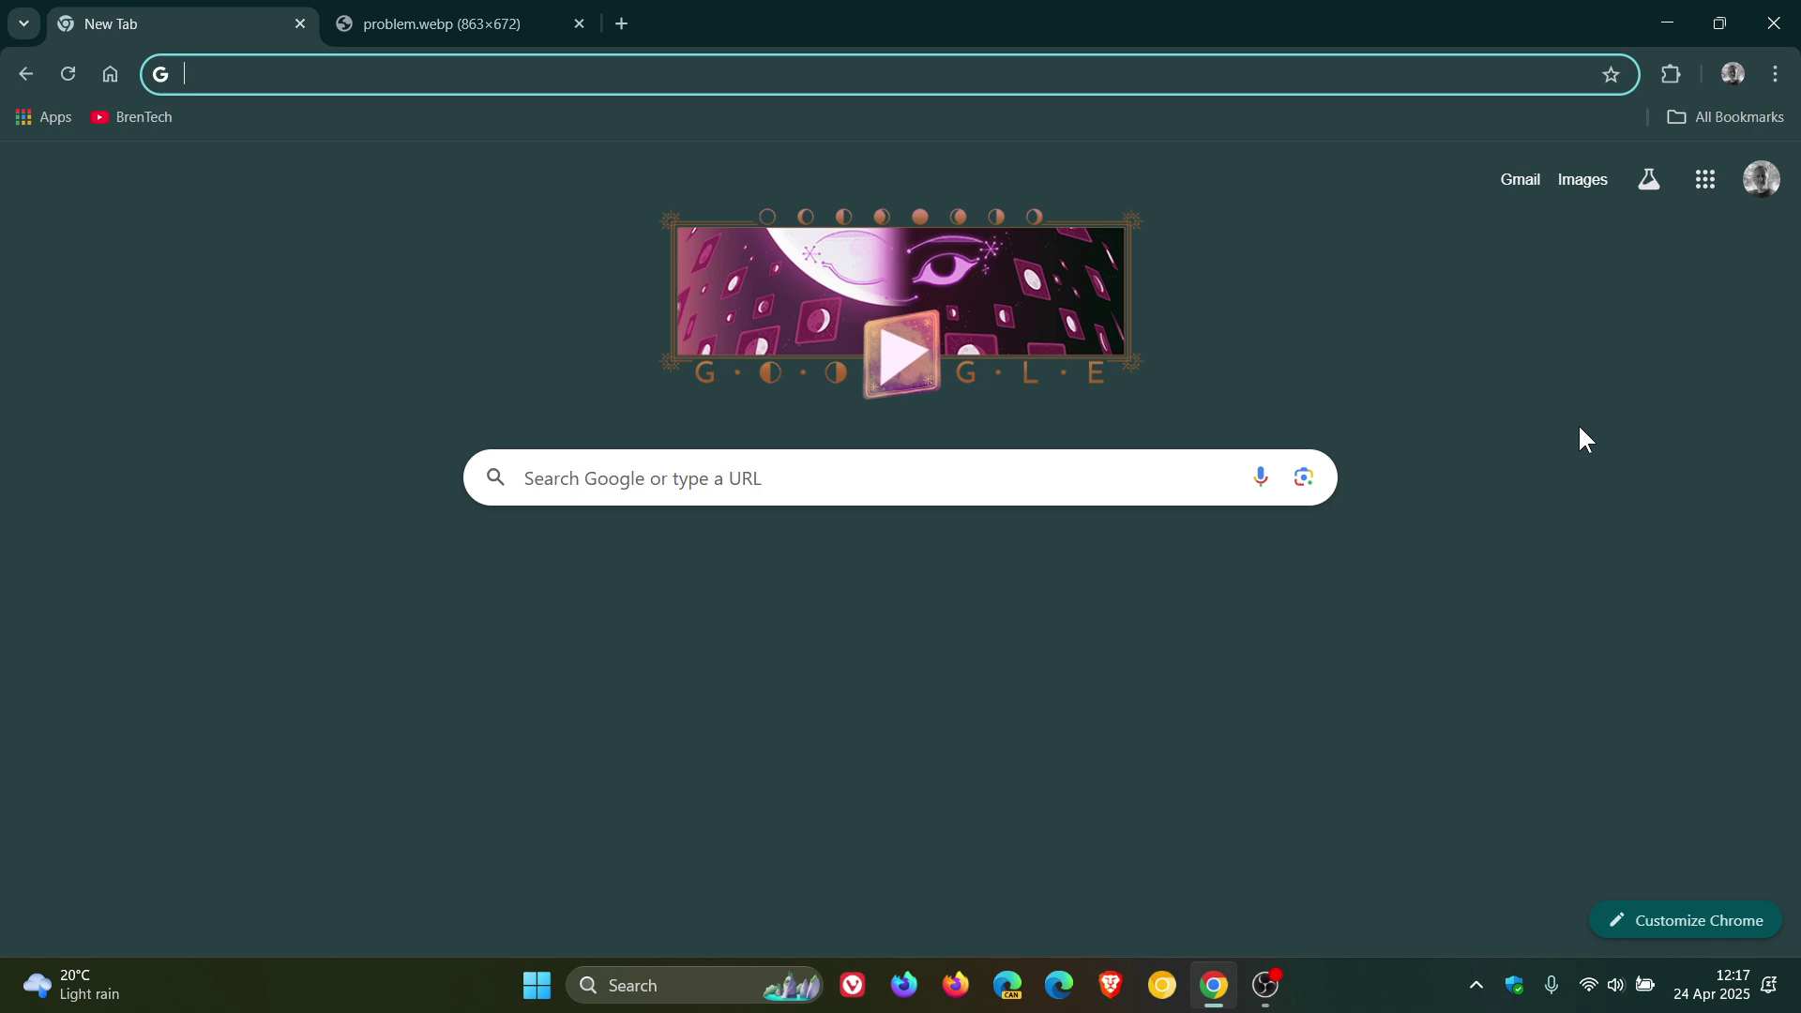
Step: Zoom the page in and load chrome://flags
key(ctrl+plus)
key(ctrl+plus)
key(ctrl+plus)
key(ctrl+plus)
key(ctrl+plus)
click(438, 80)
text(chrome://flags)
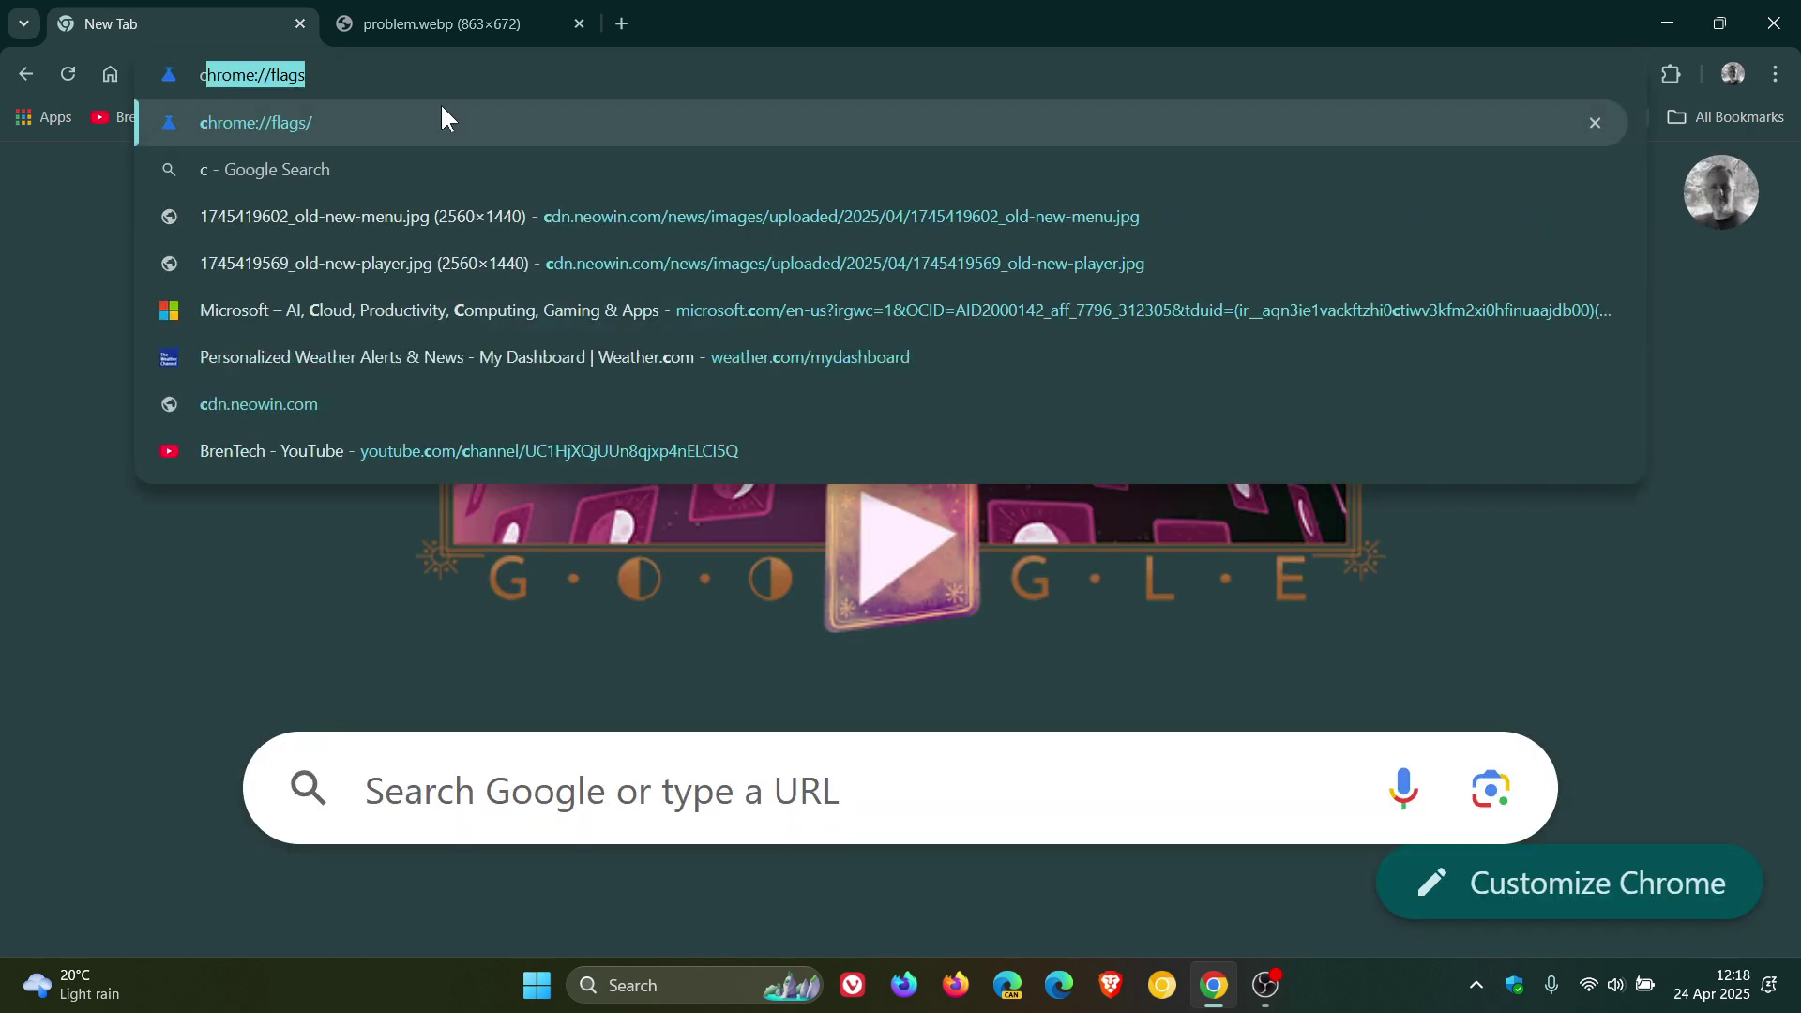
key(Return)
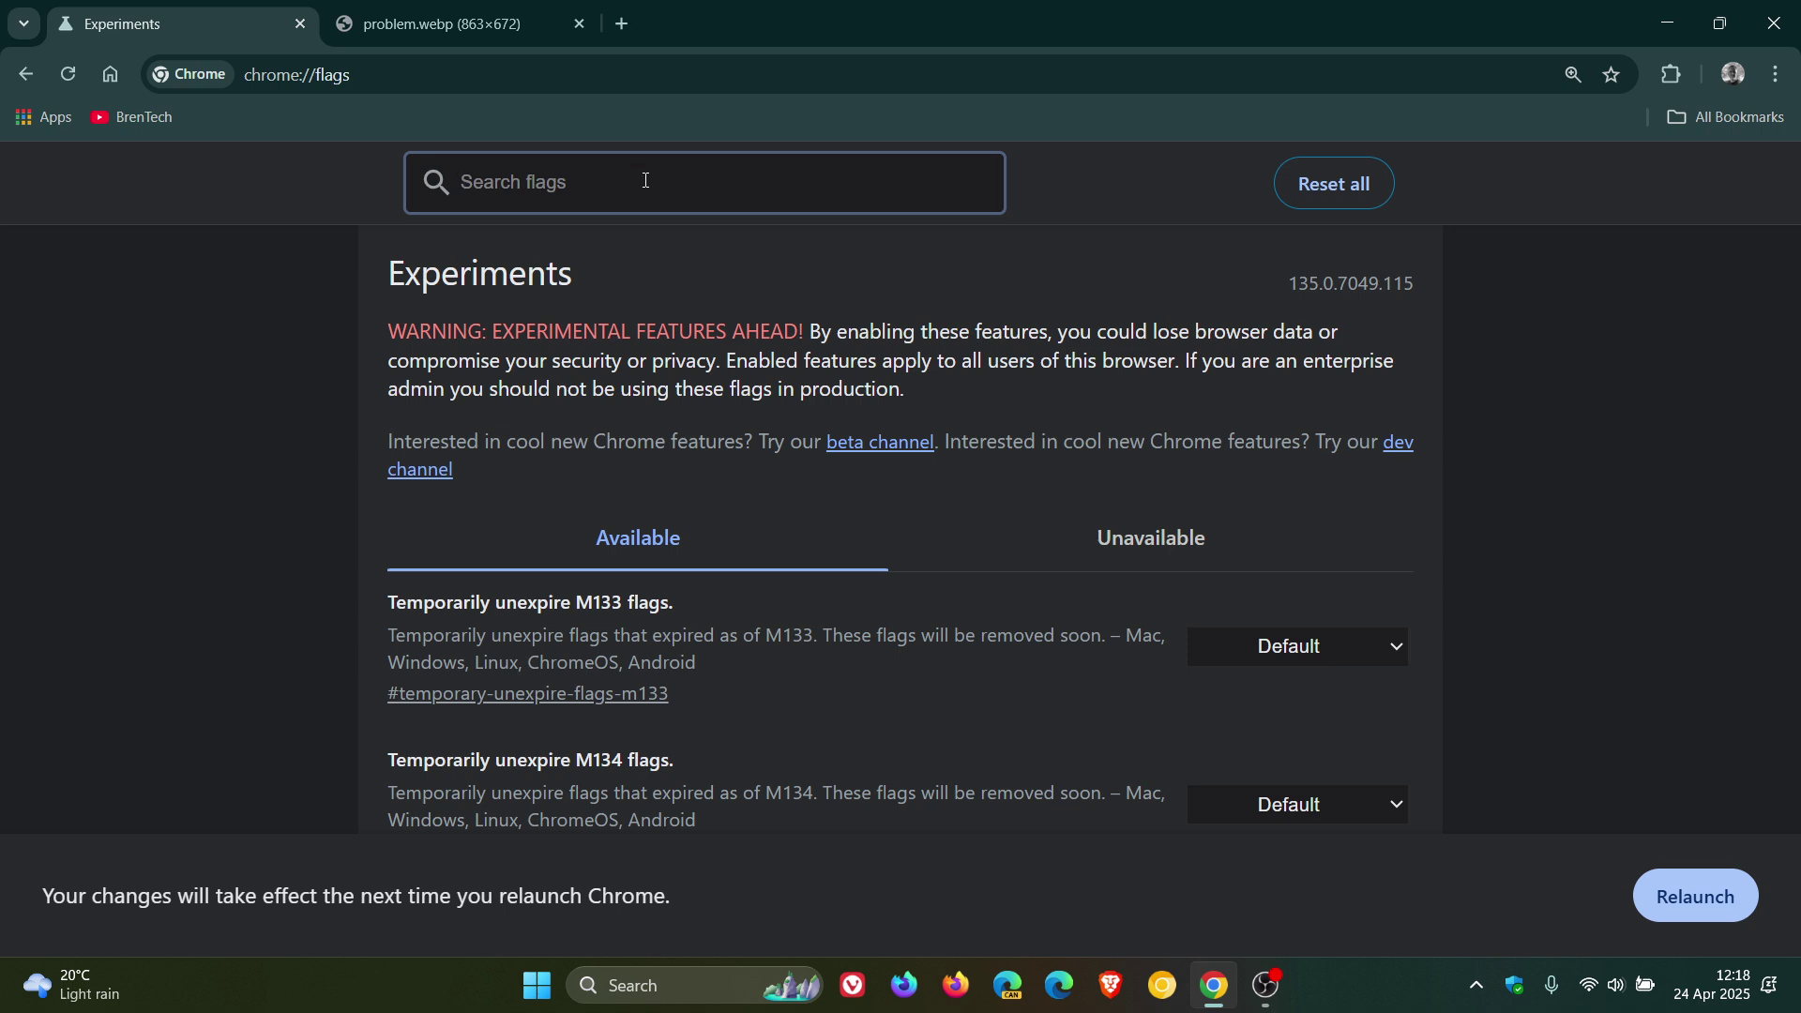
Step: Search 'fluent', enable Fluent Overlay scrollbars and Fluent scrollbars, and relaunch Chrome
text(fl)
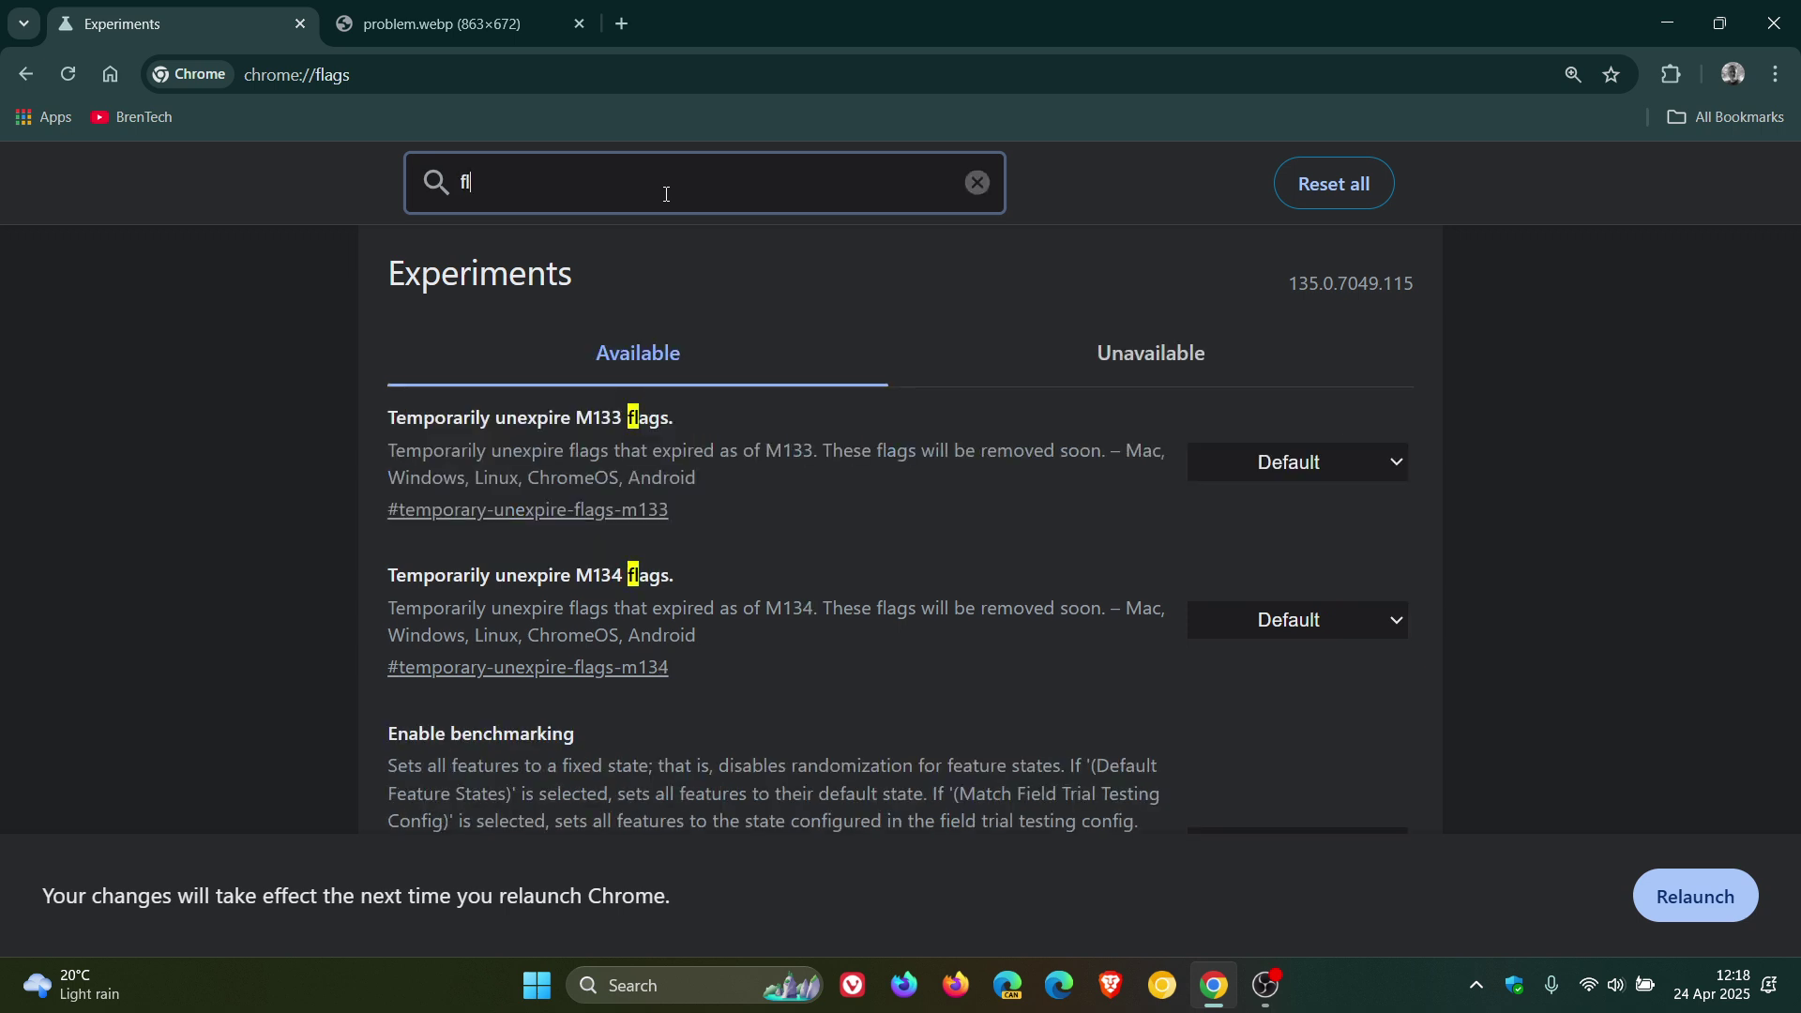
text(uent)
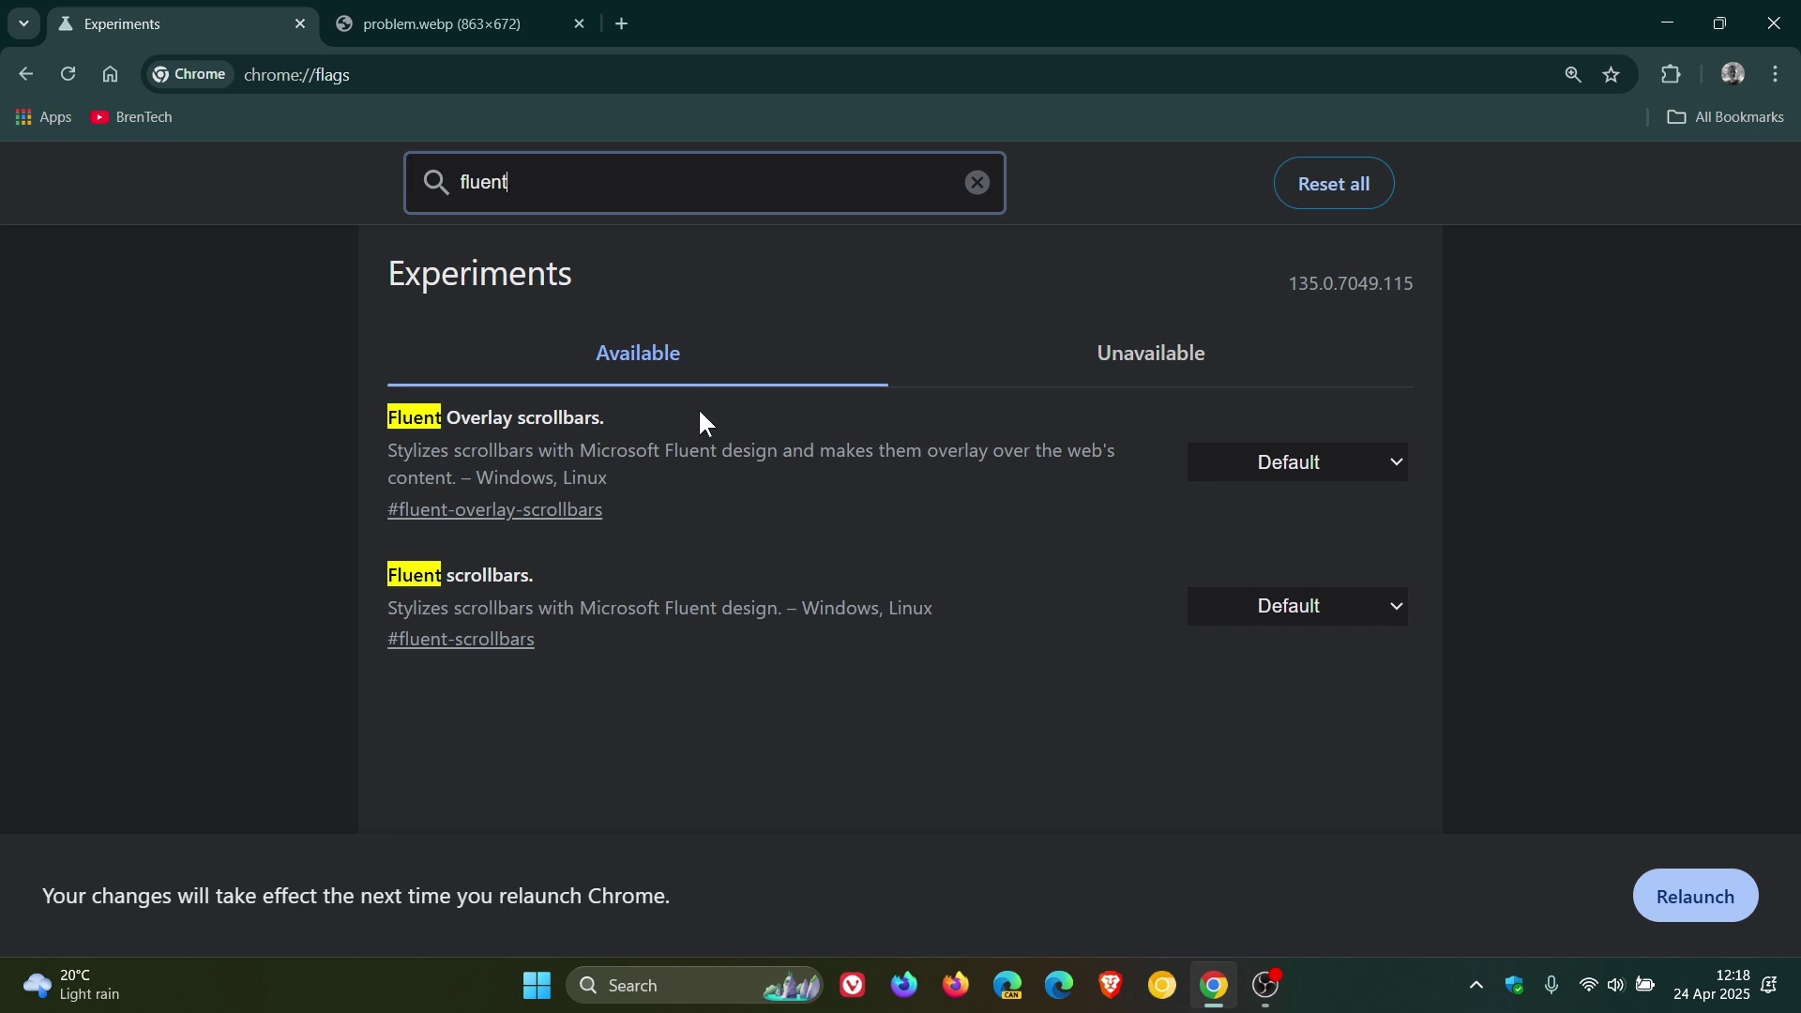
click(1254, 465)
click(1274, 525)
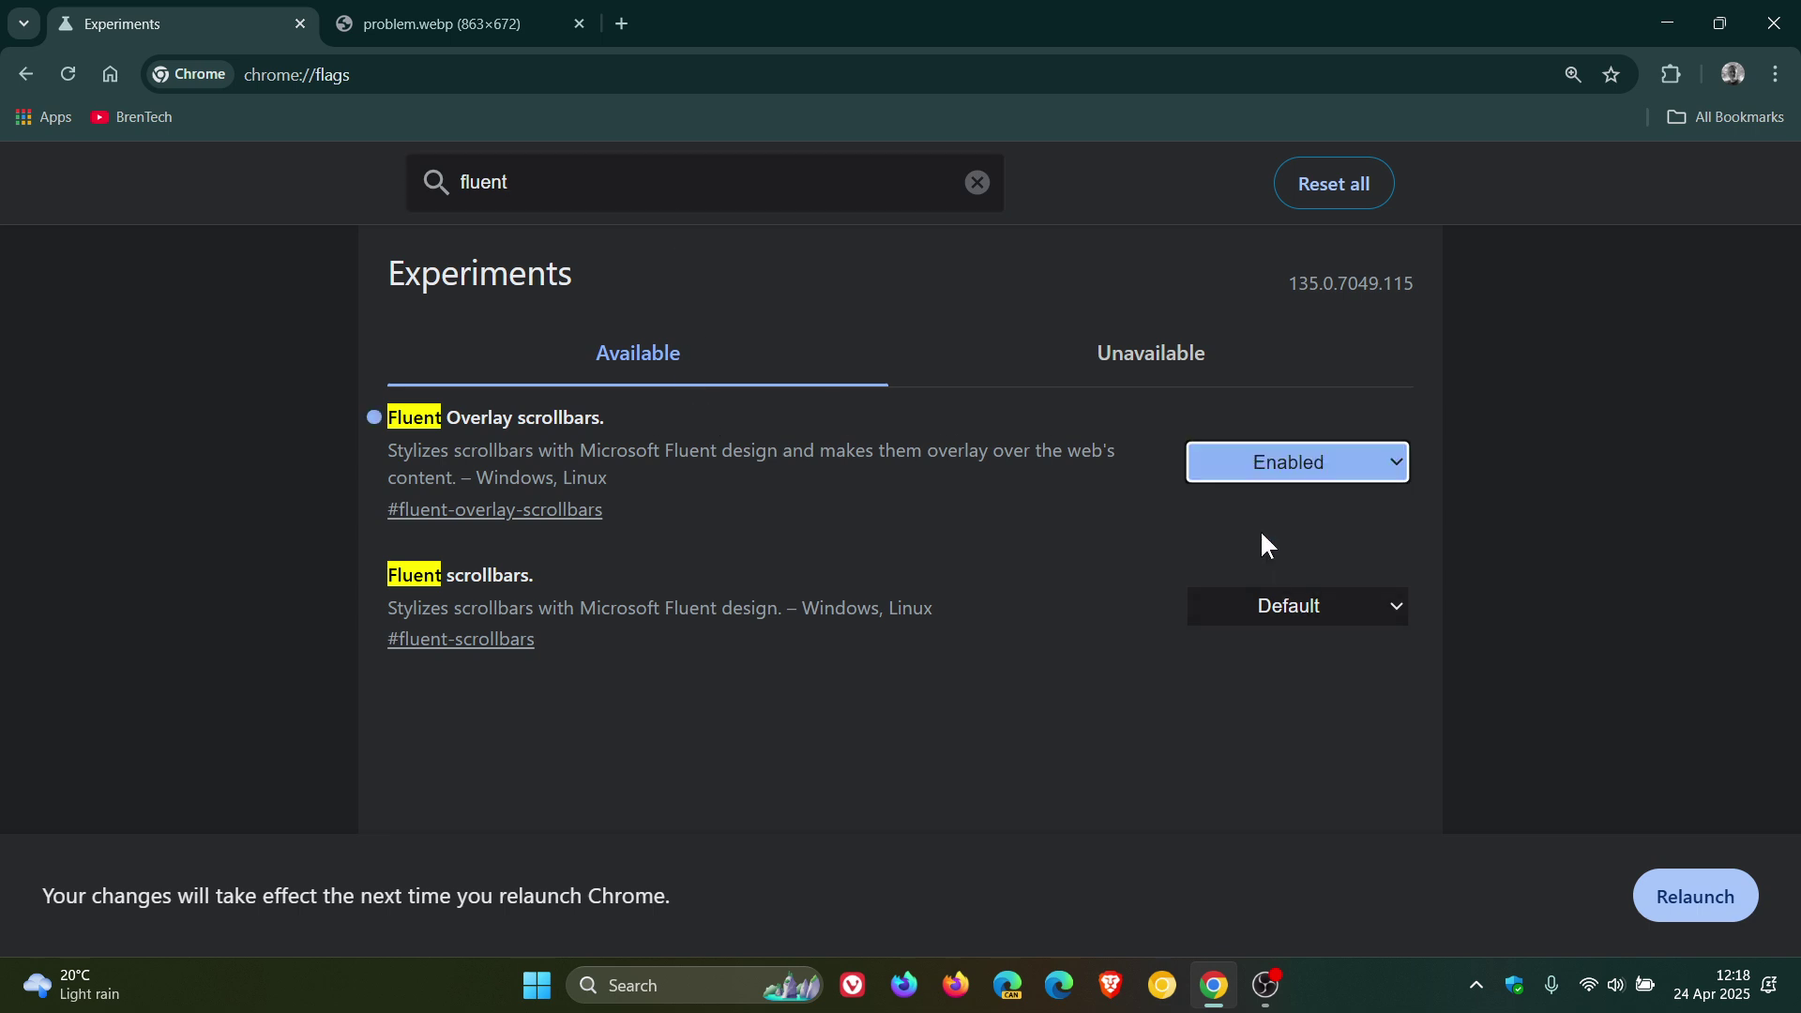
click(1339, 624)
click(1295, 670)
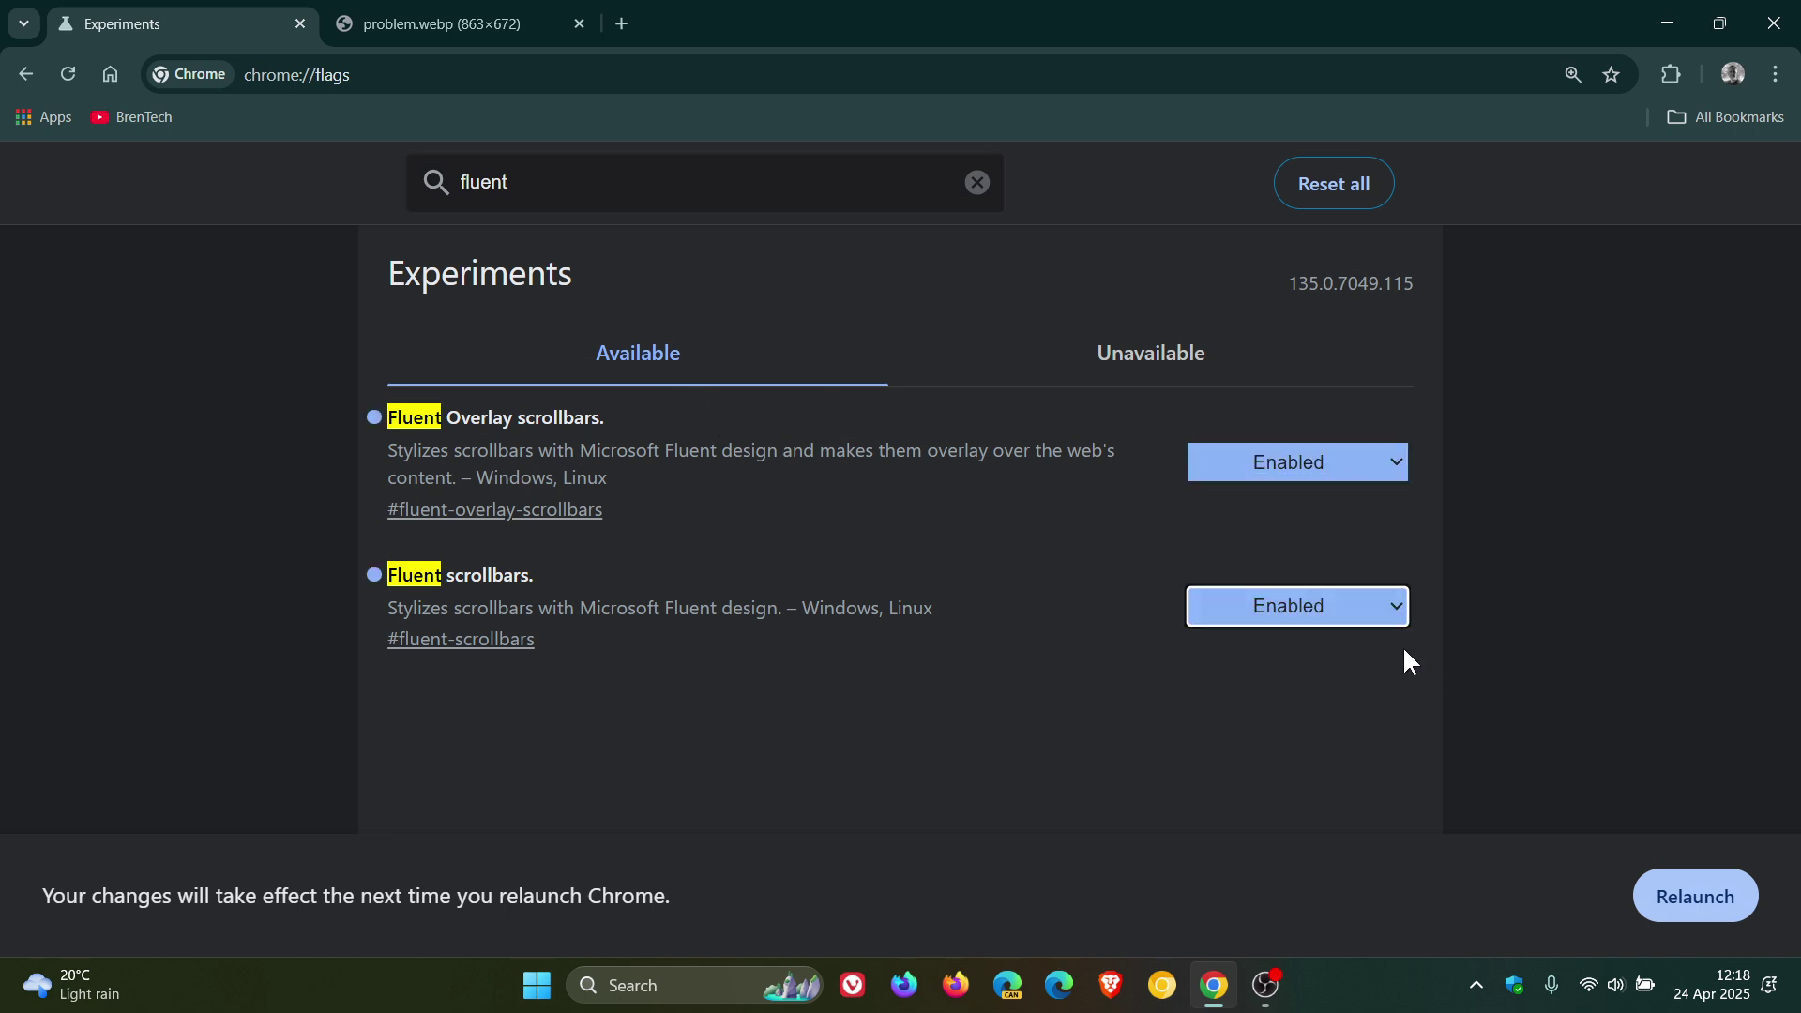
click(1674, 903)
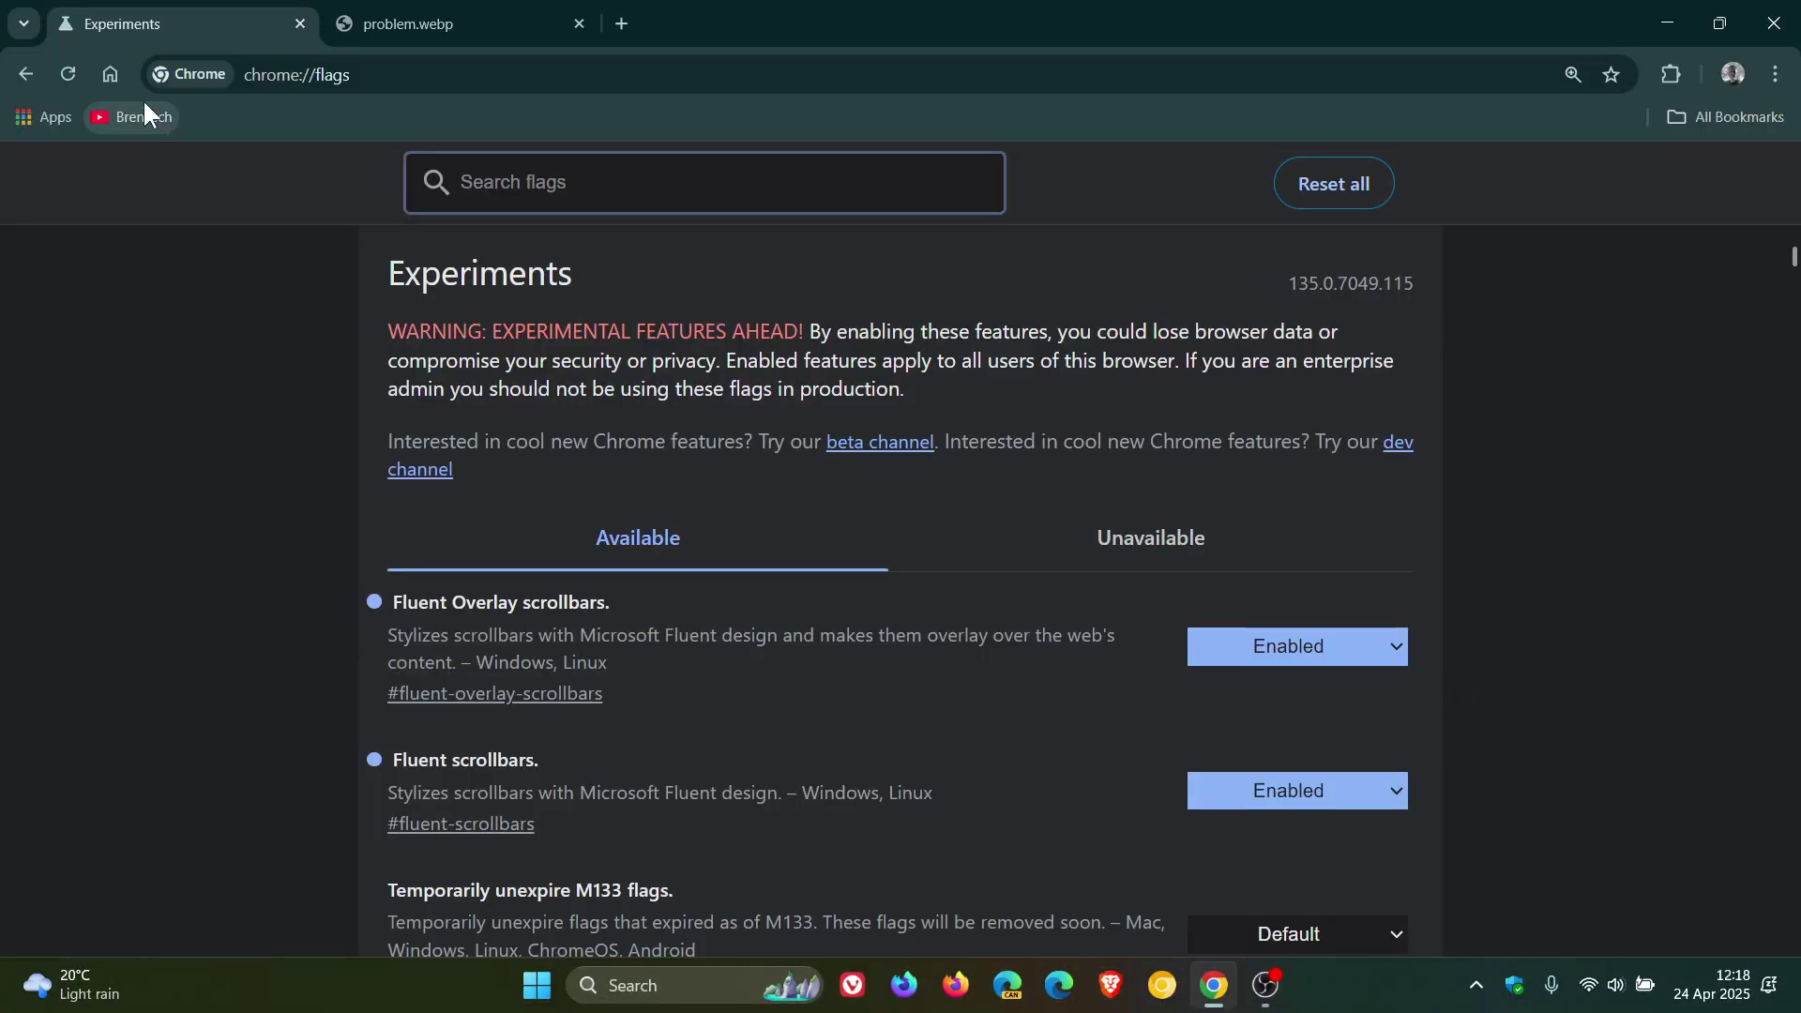
Step: Open the New Tab page and scroll up and down to see the Fluent overlay scrollbar
click(116, 69)
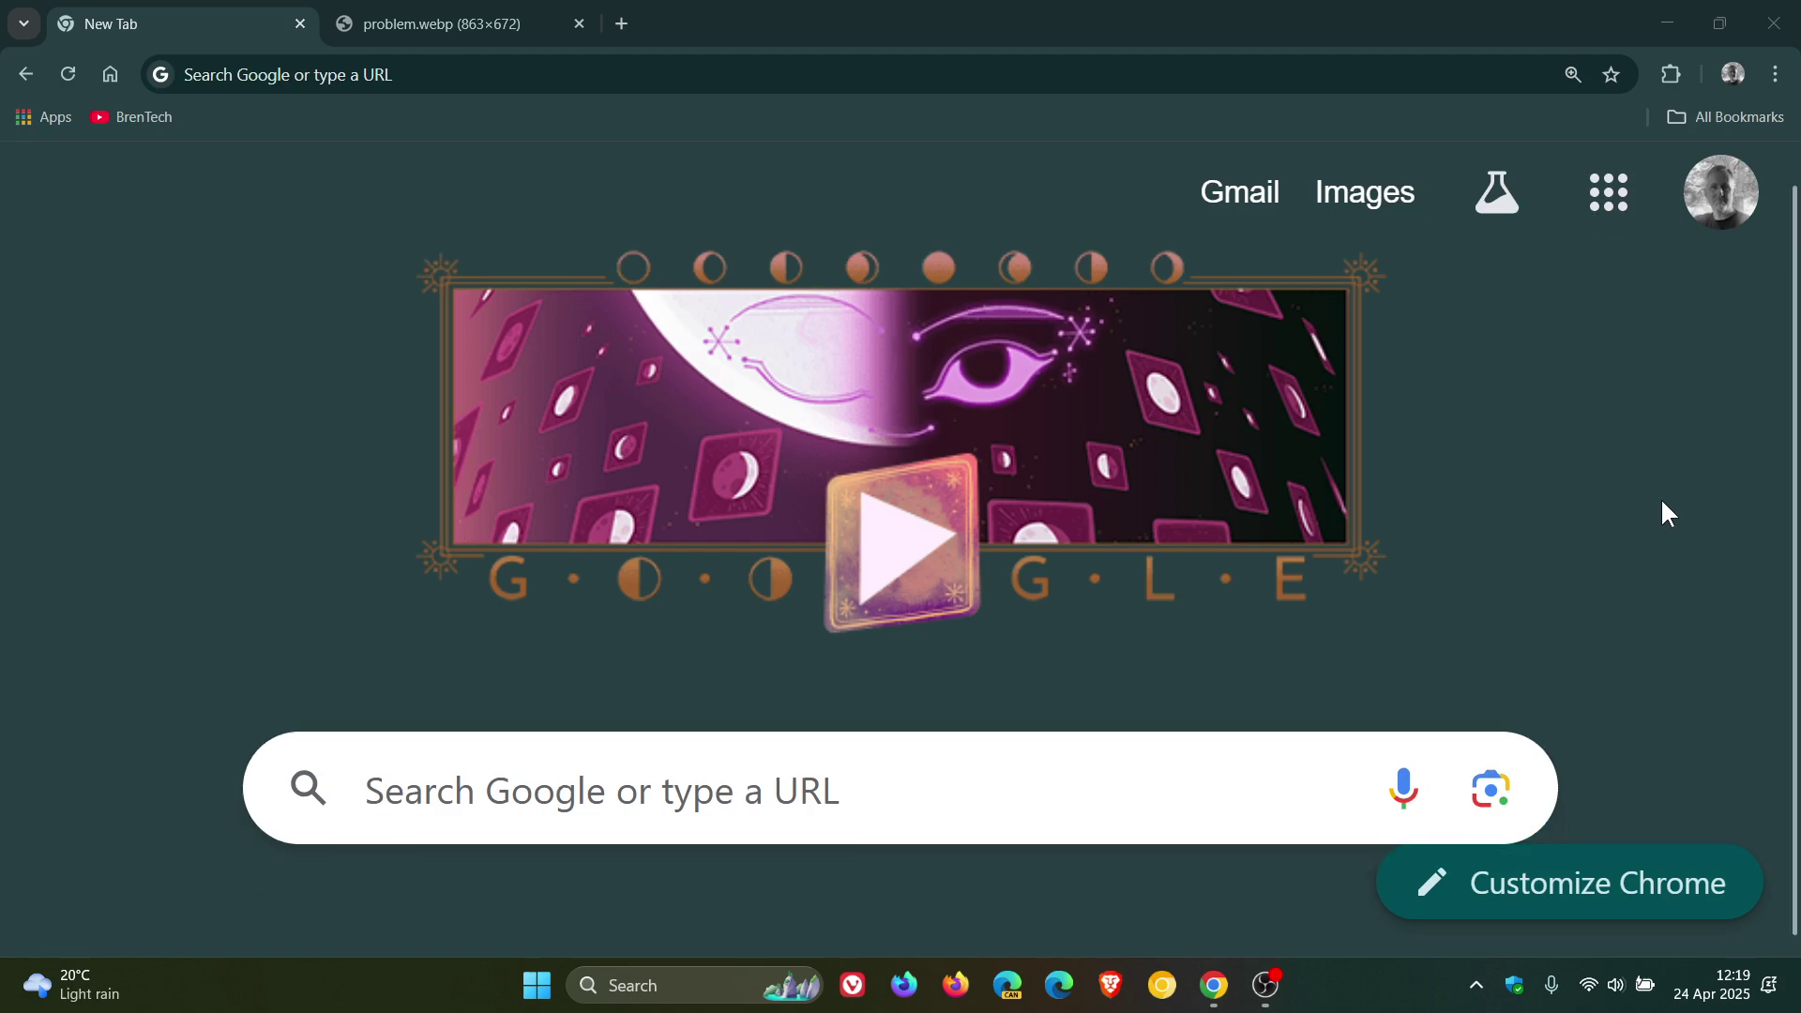
scroll(1661, 499, up, 1)
scroll(1664, 499, down, 1)
scroll(1669, 501, up, 1)
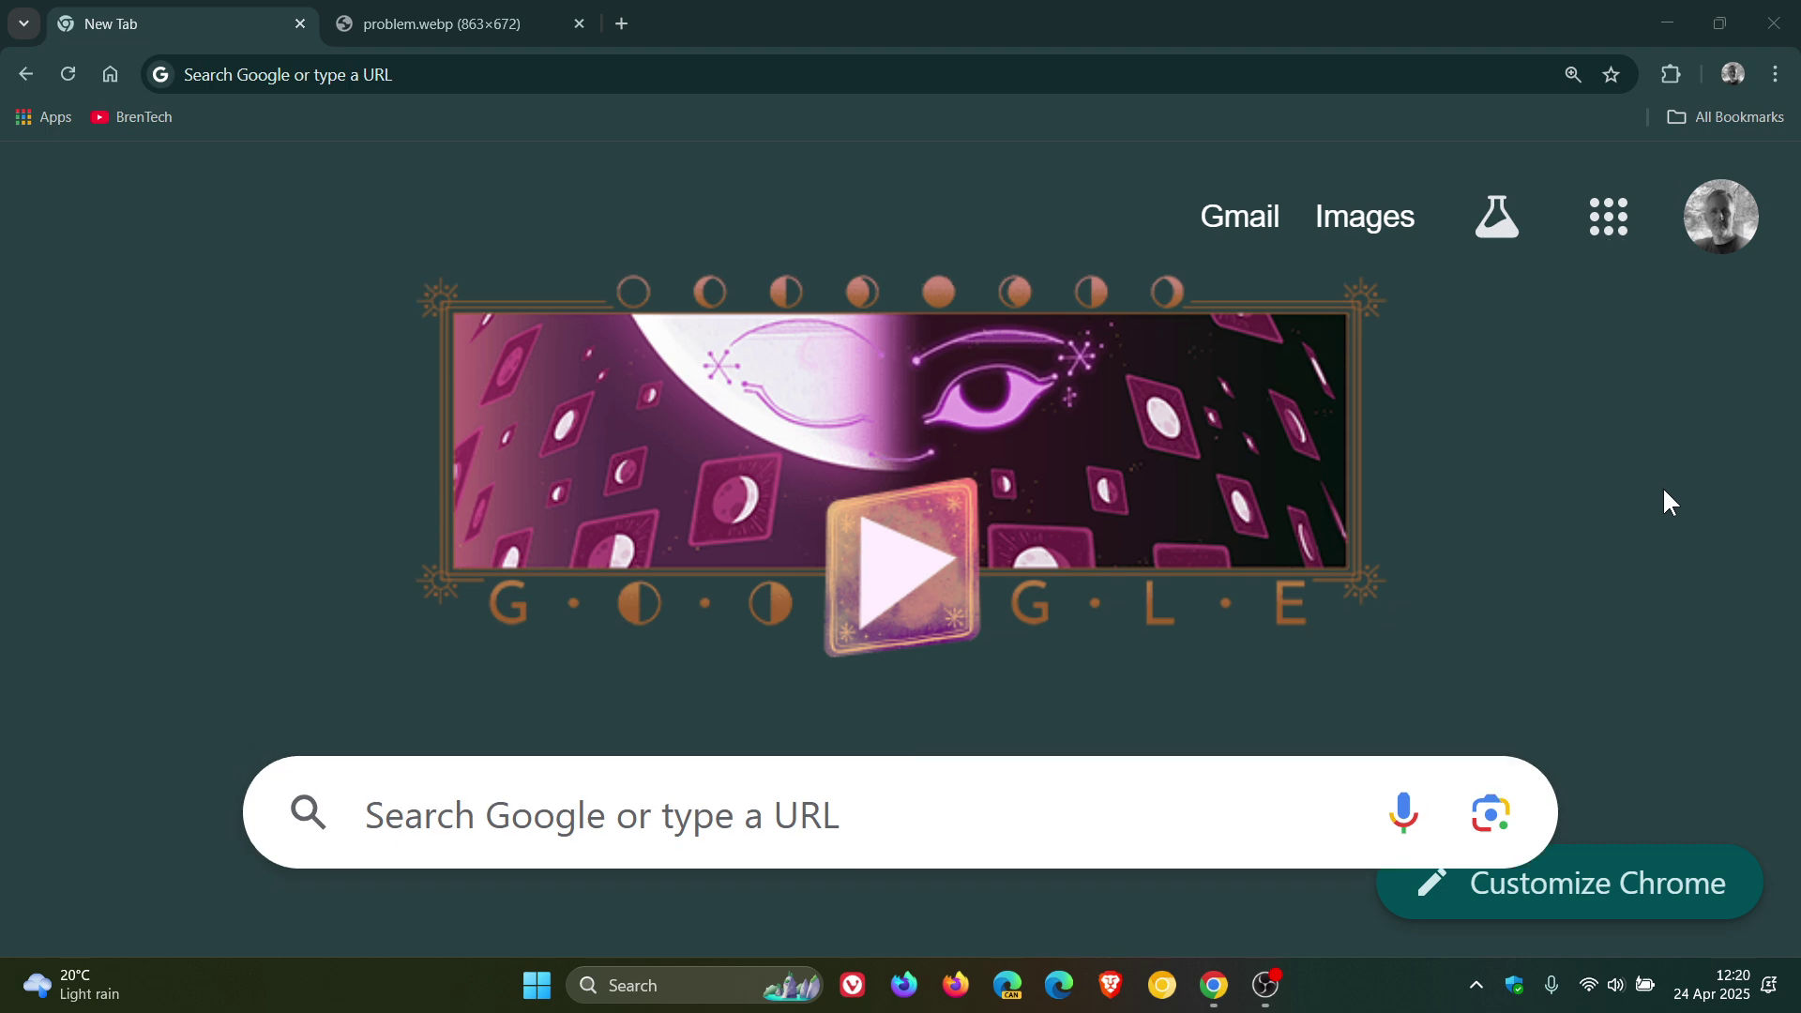
scroll(1671, 504, down, 1)
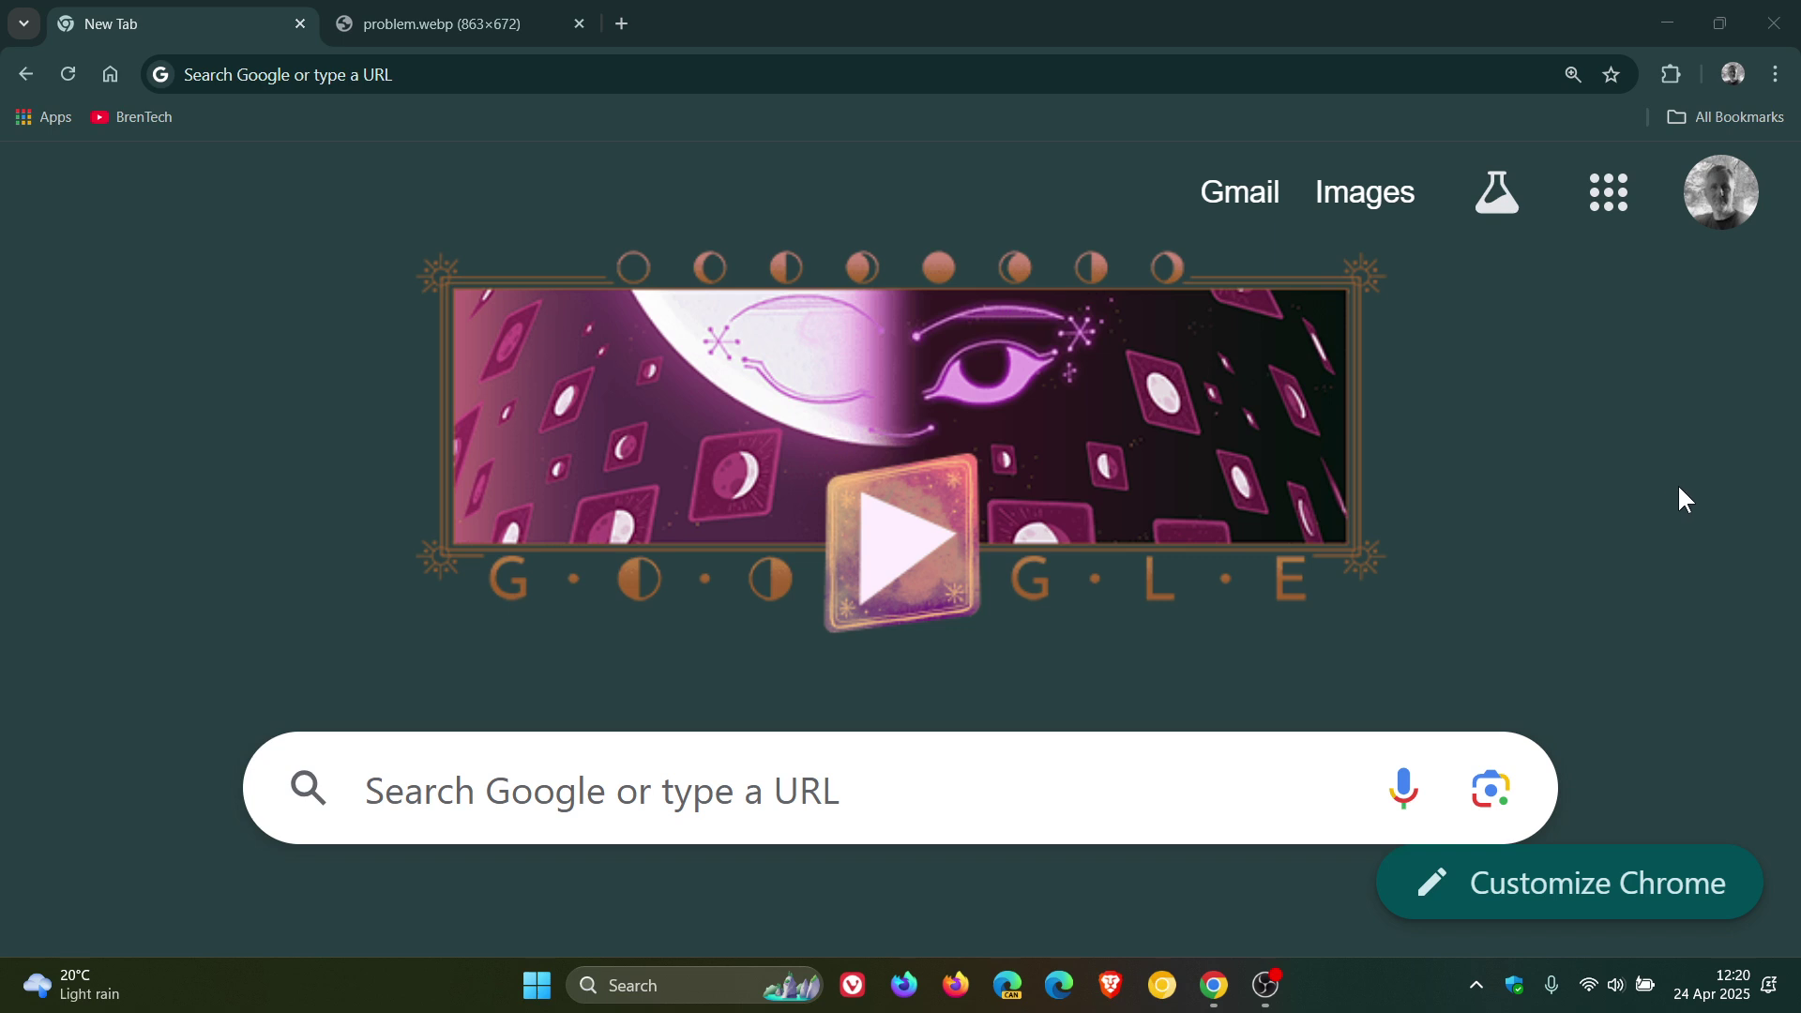
scroll(1678, 488, up, 1)
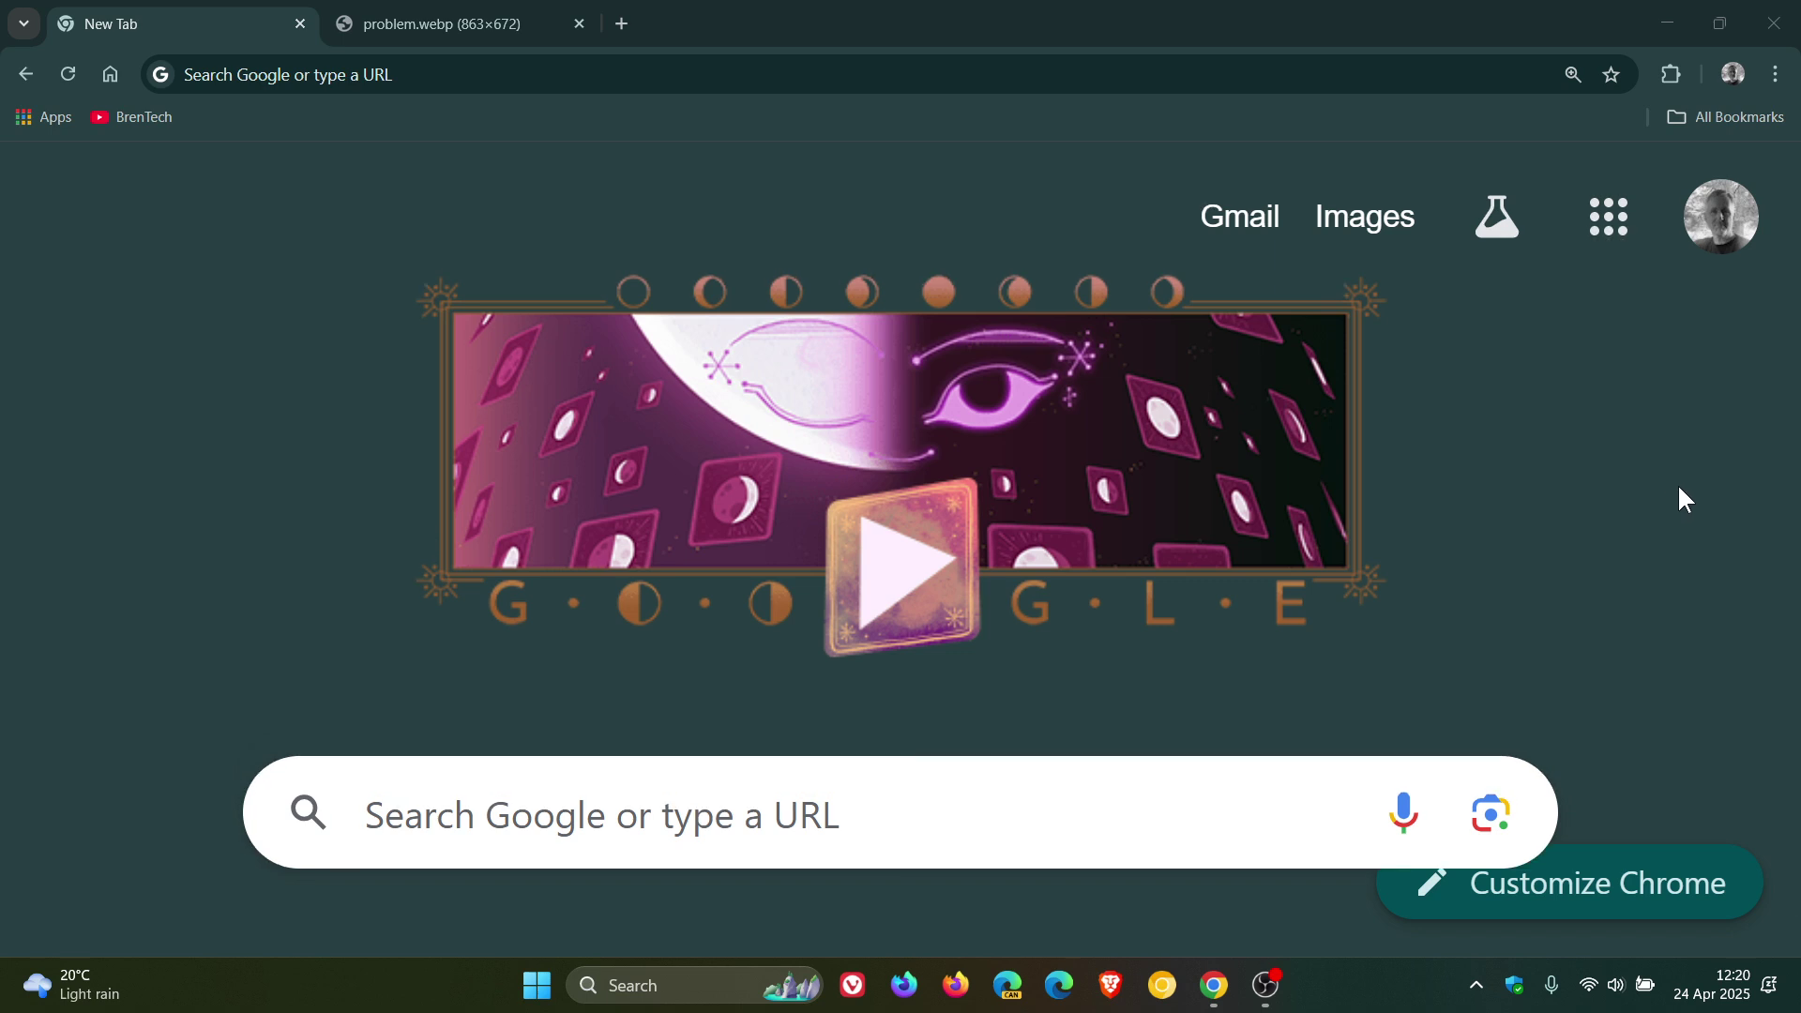
scroll(1678, 488, down, 1)
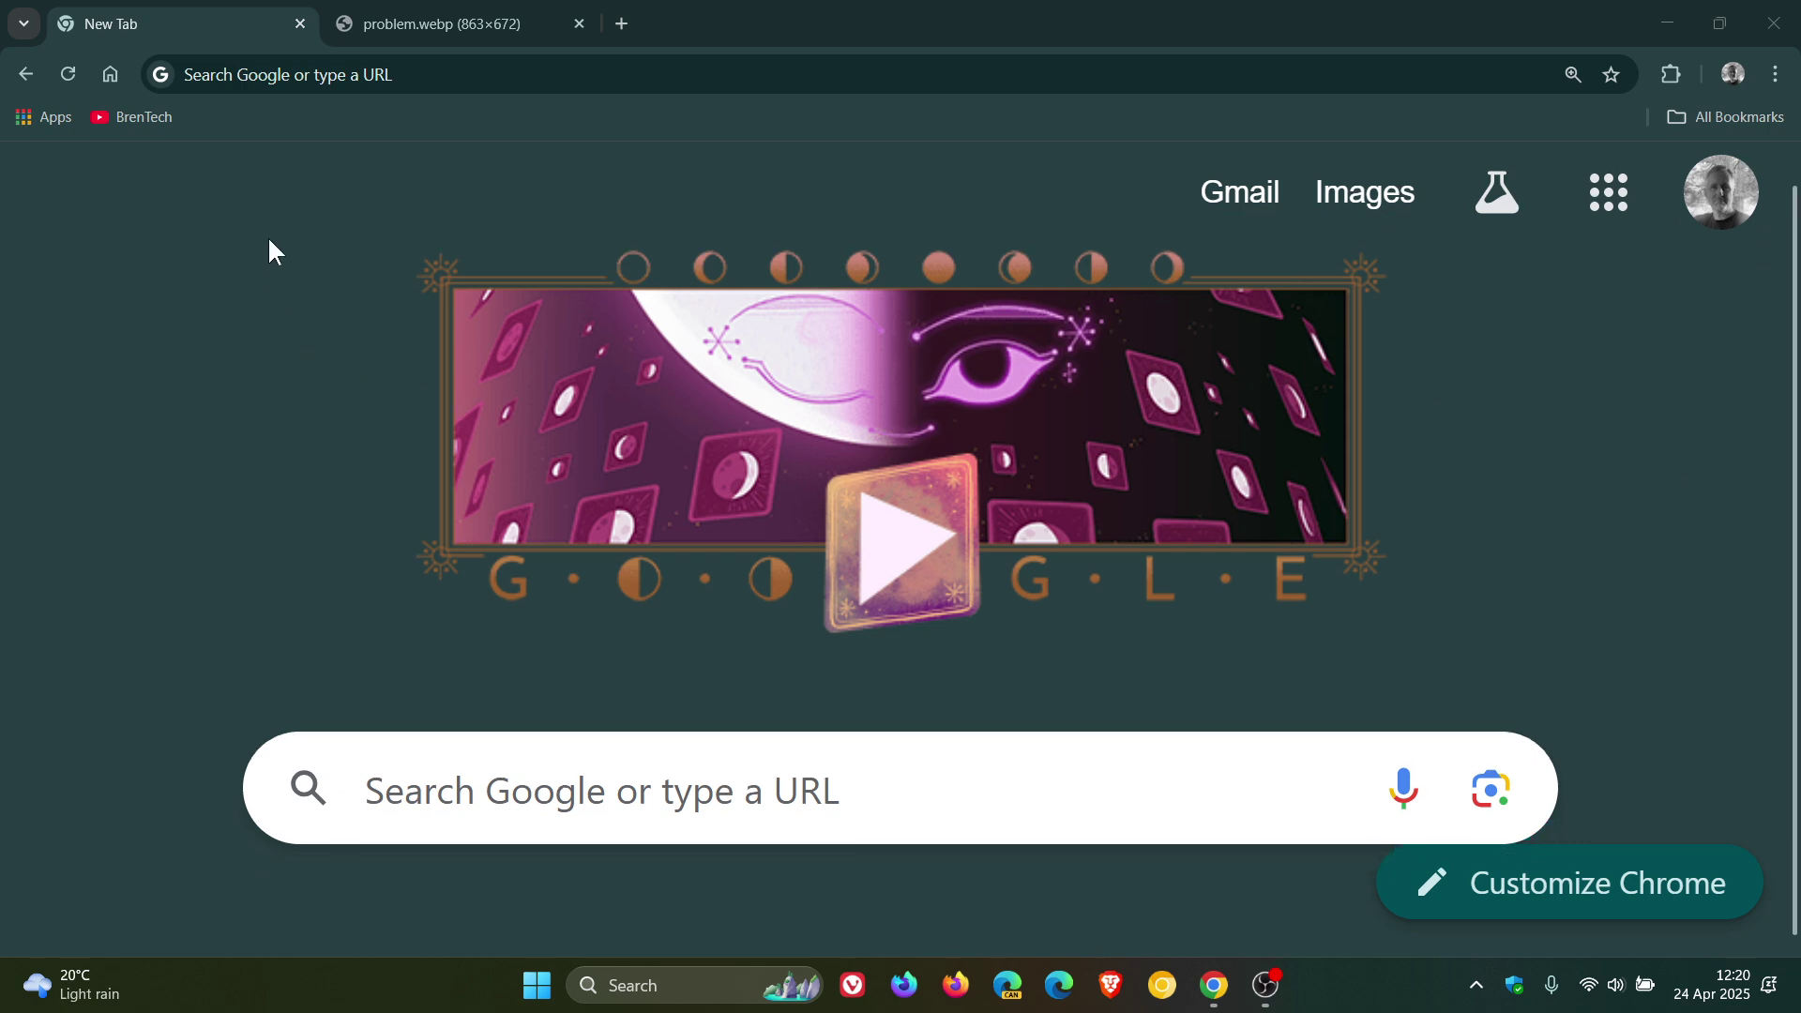
Step: Reset Fluent Overlay scrollbars and Fluent scrollbars flags to Default and relaunch Chrome
click(296, 77)
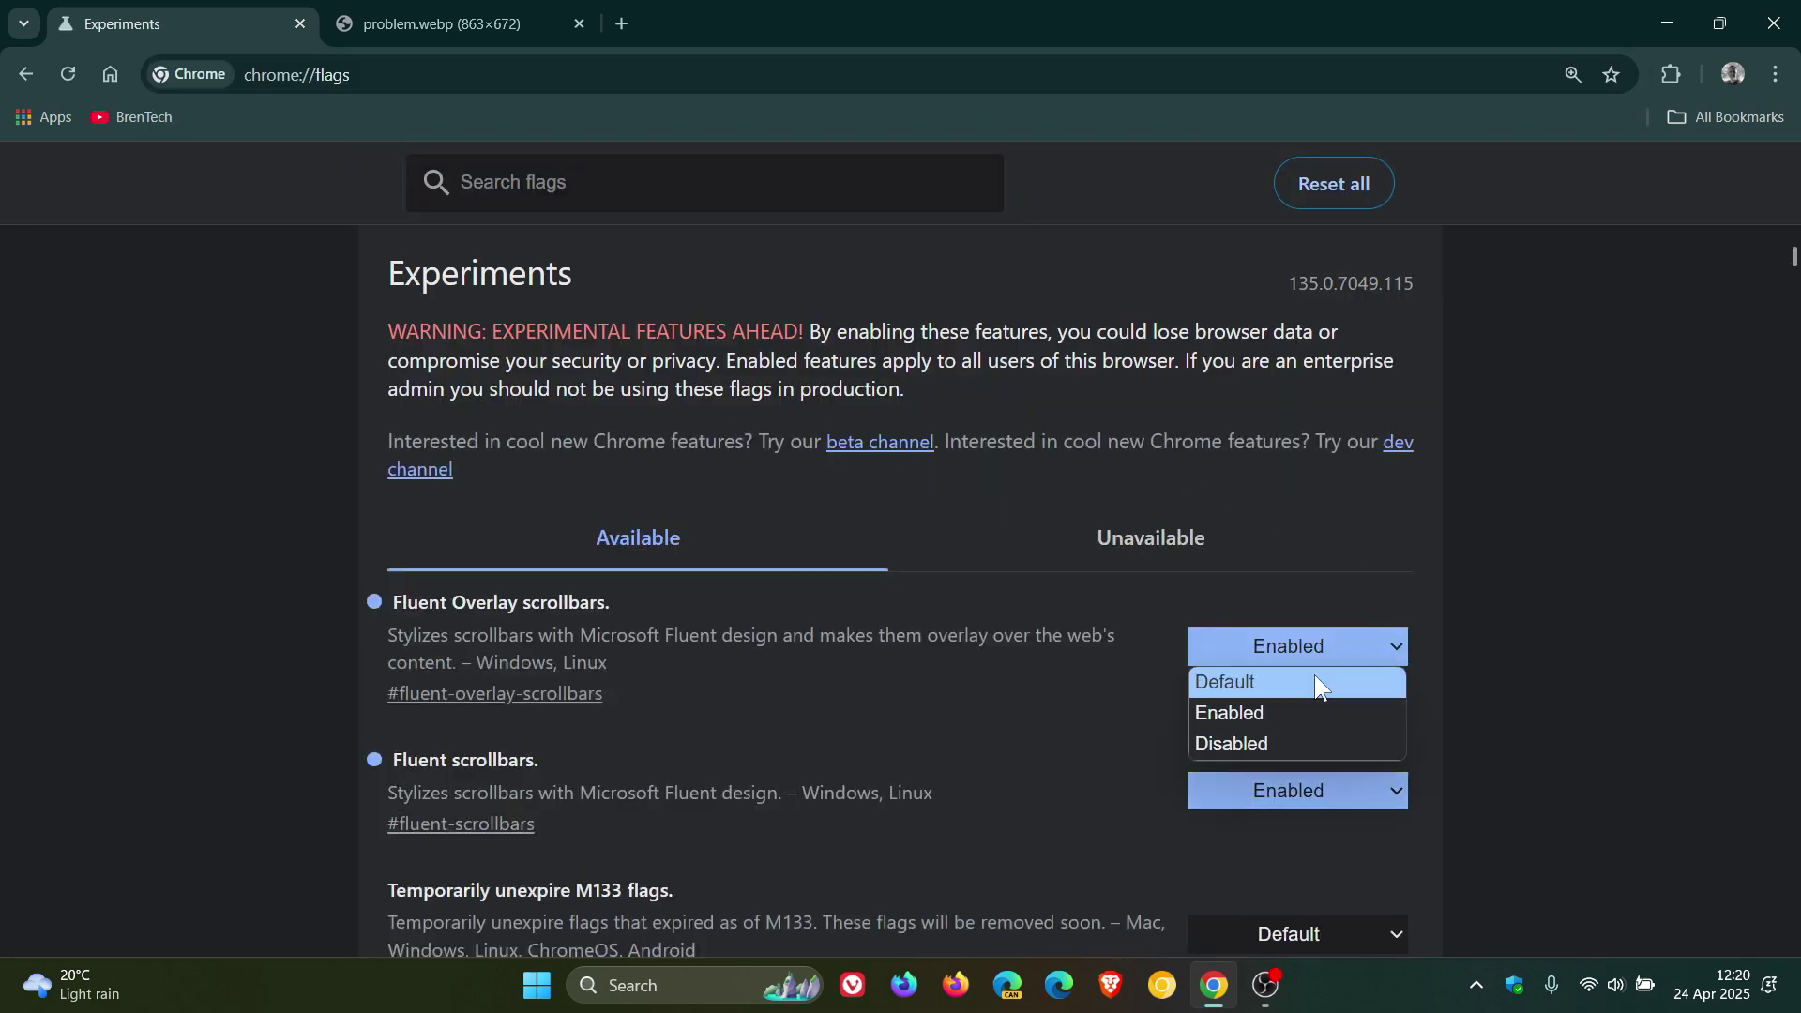
click(1280, 683)
click(1304, 791)
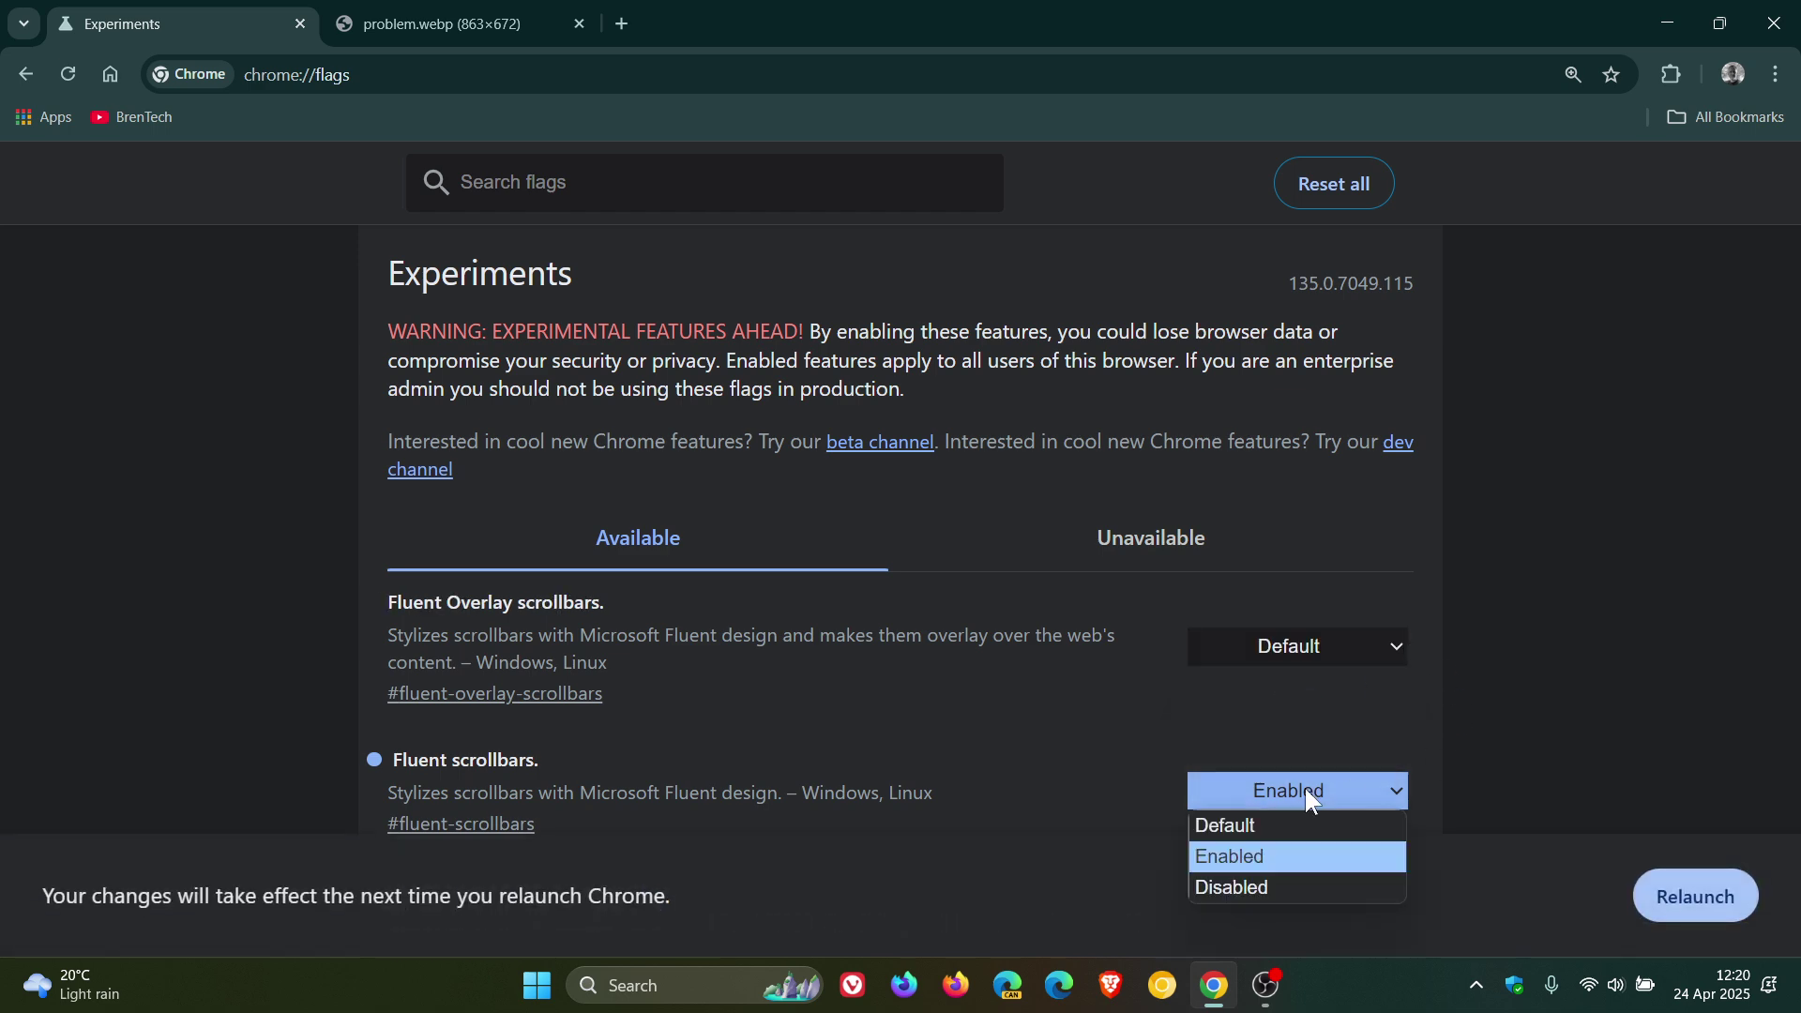
click(1246, 821)
click(1689, 900)
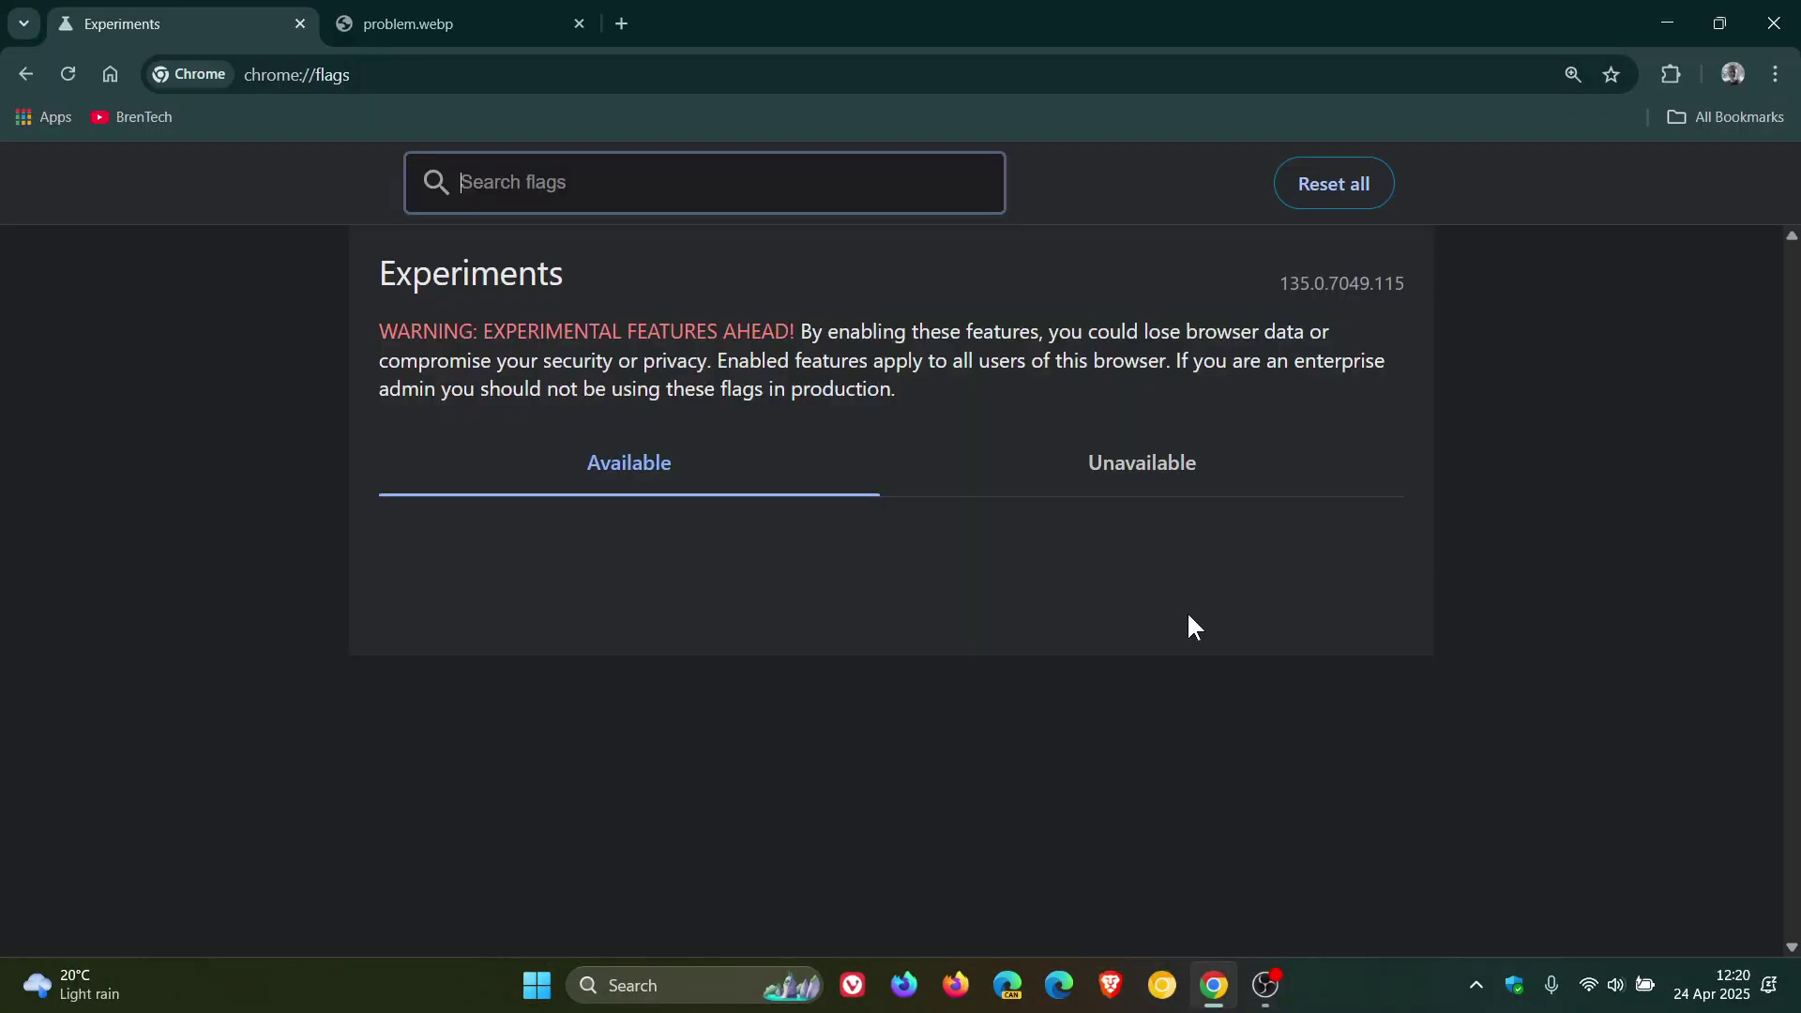
Step: Go to the New Tab page and lower its zoom from 200% to 100%
click(110, 76)
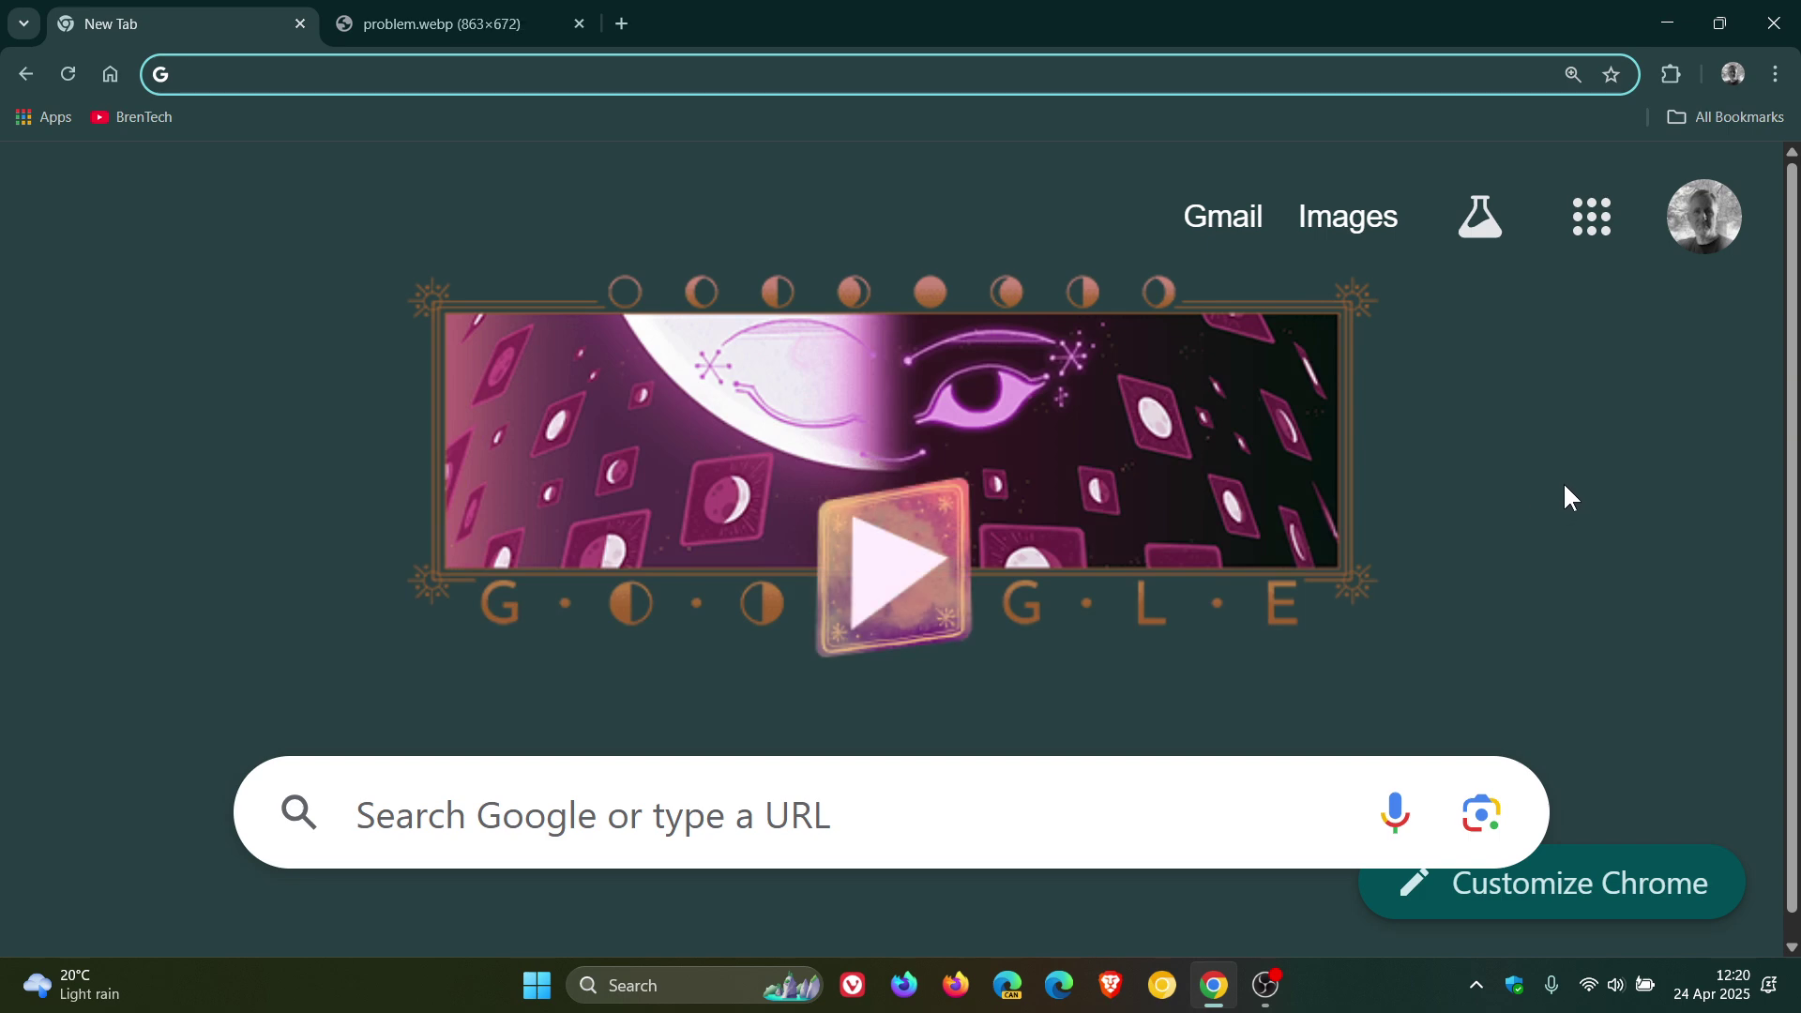
click(1777, 75)
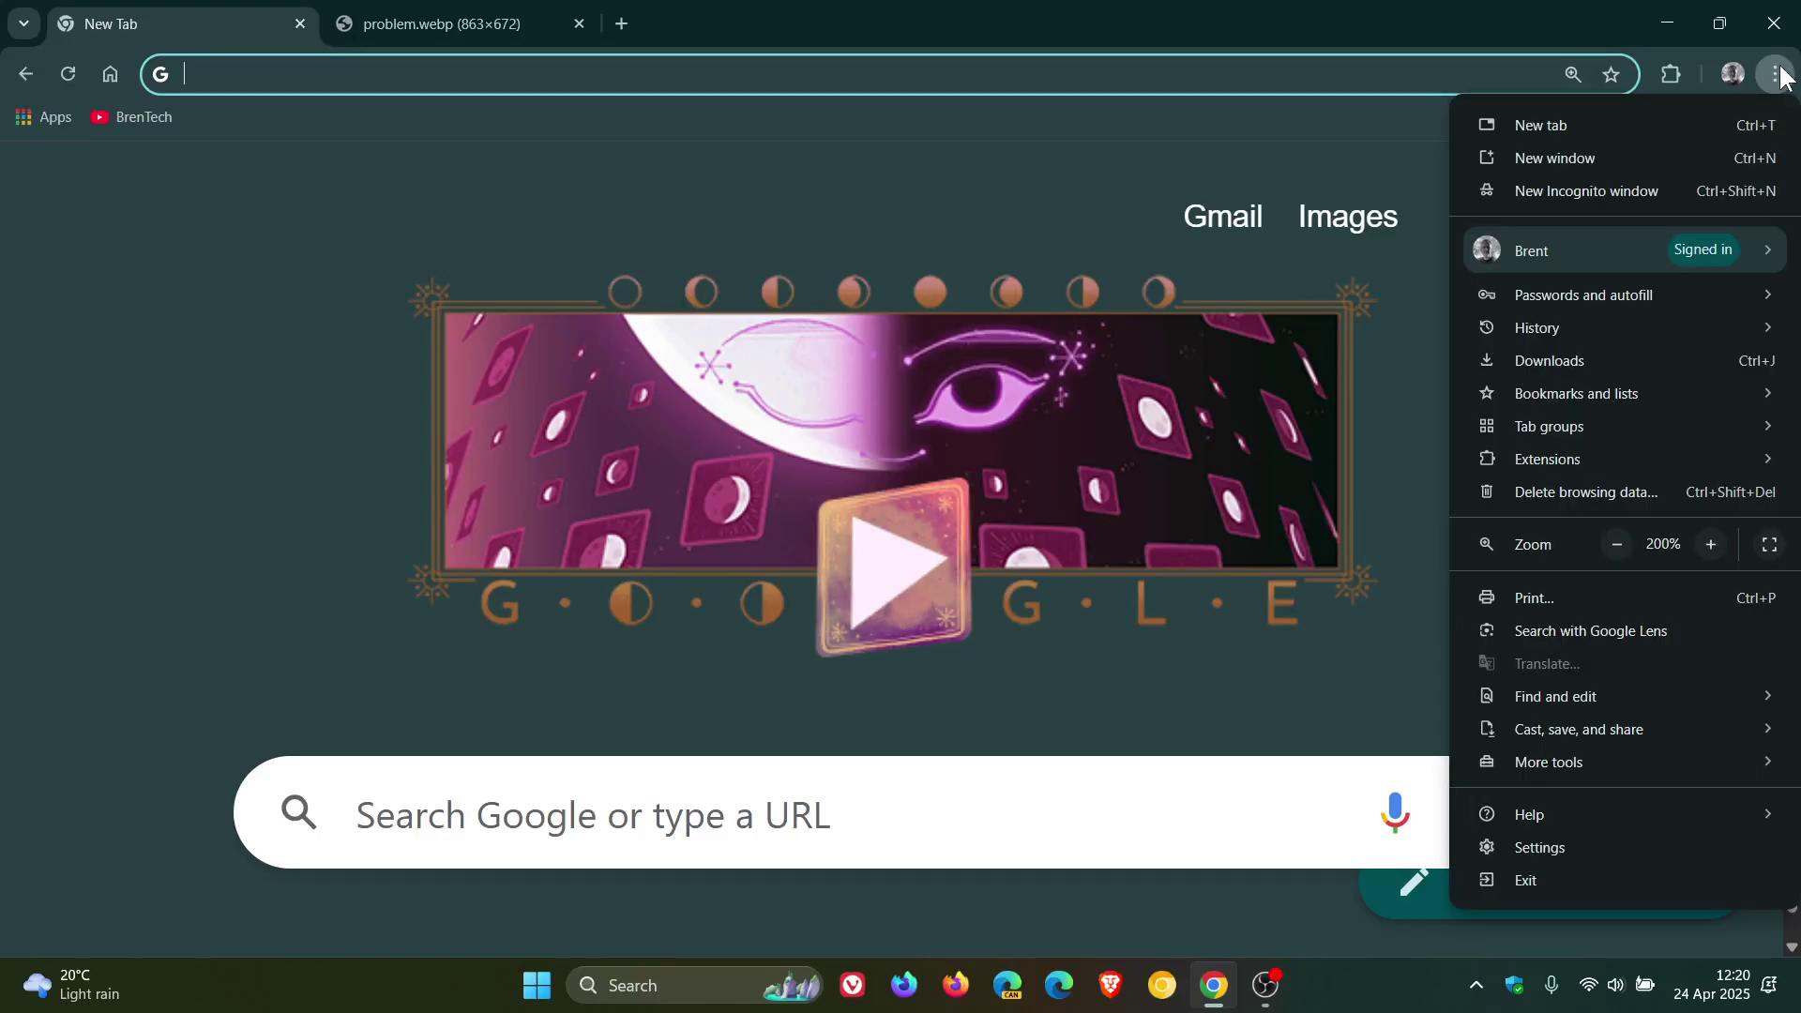
click(1617, 544)
click(1618, 545)
click(1617, 547)
click(1617, 547)
click(1618, 547)
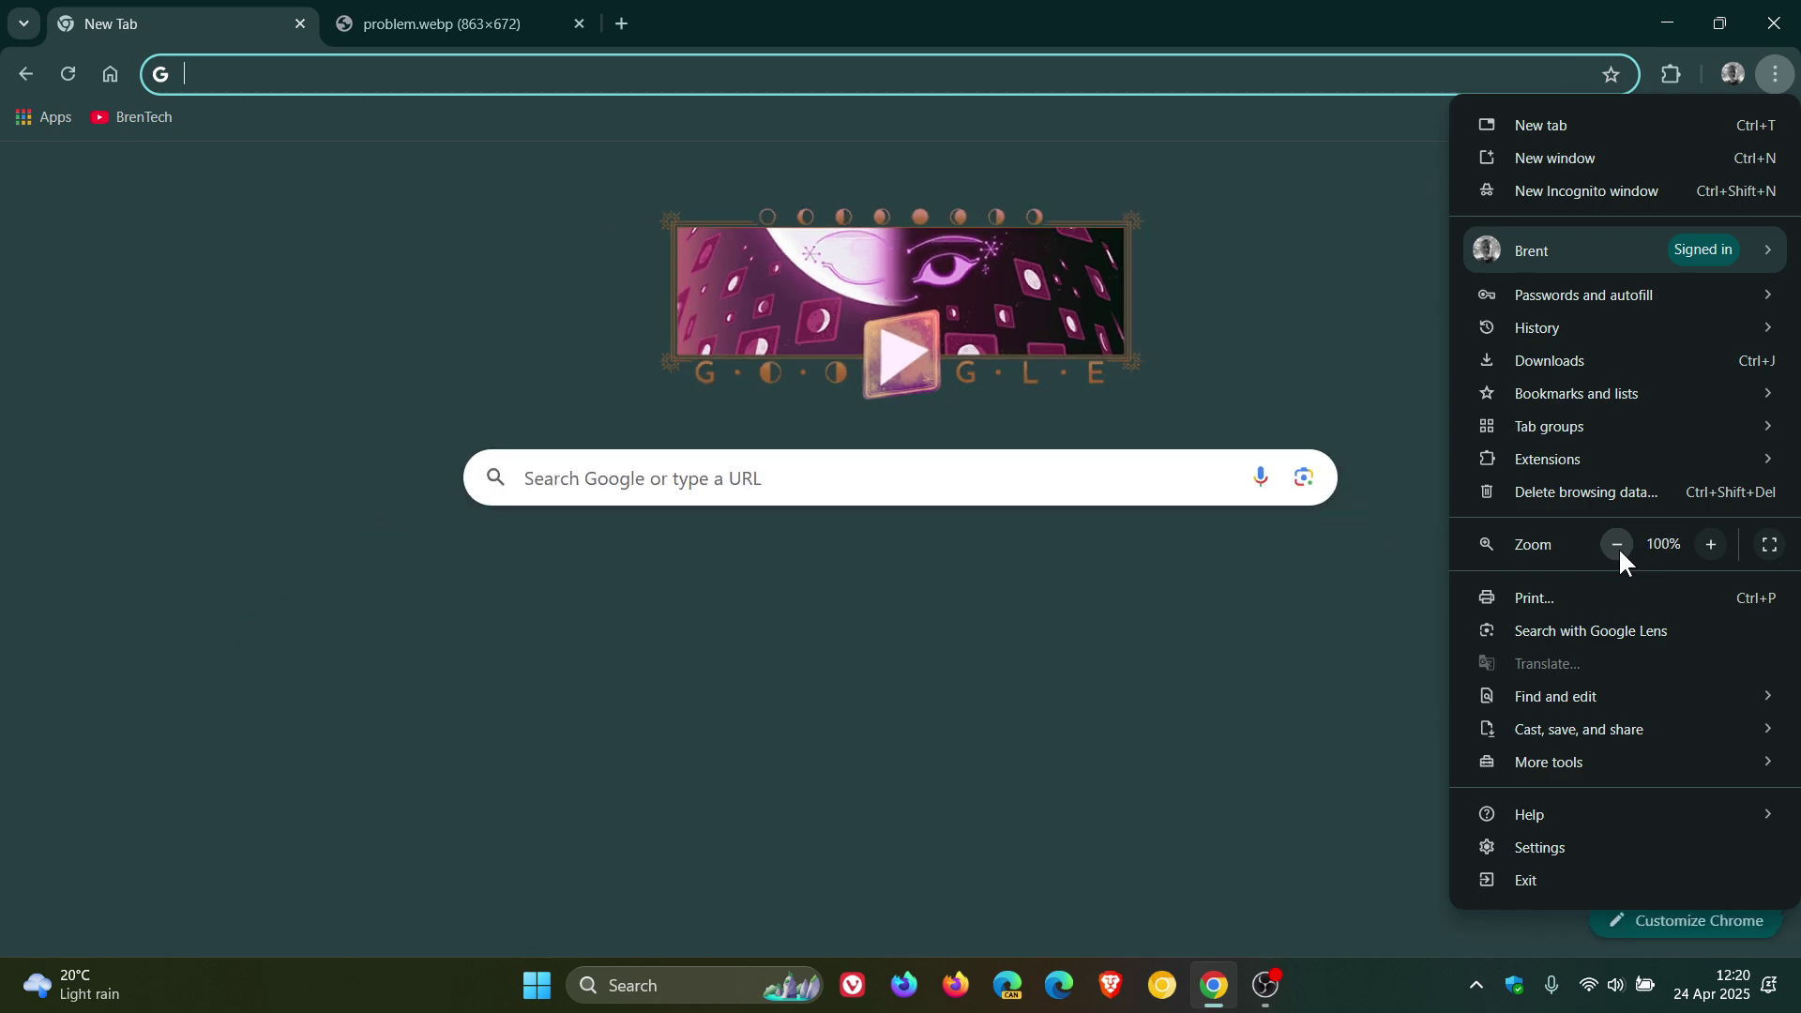
click(1376, 361)
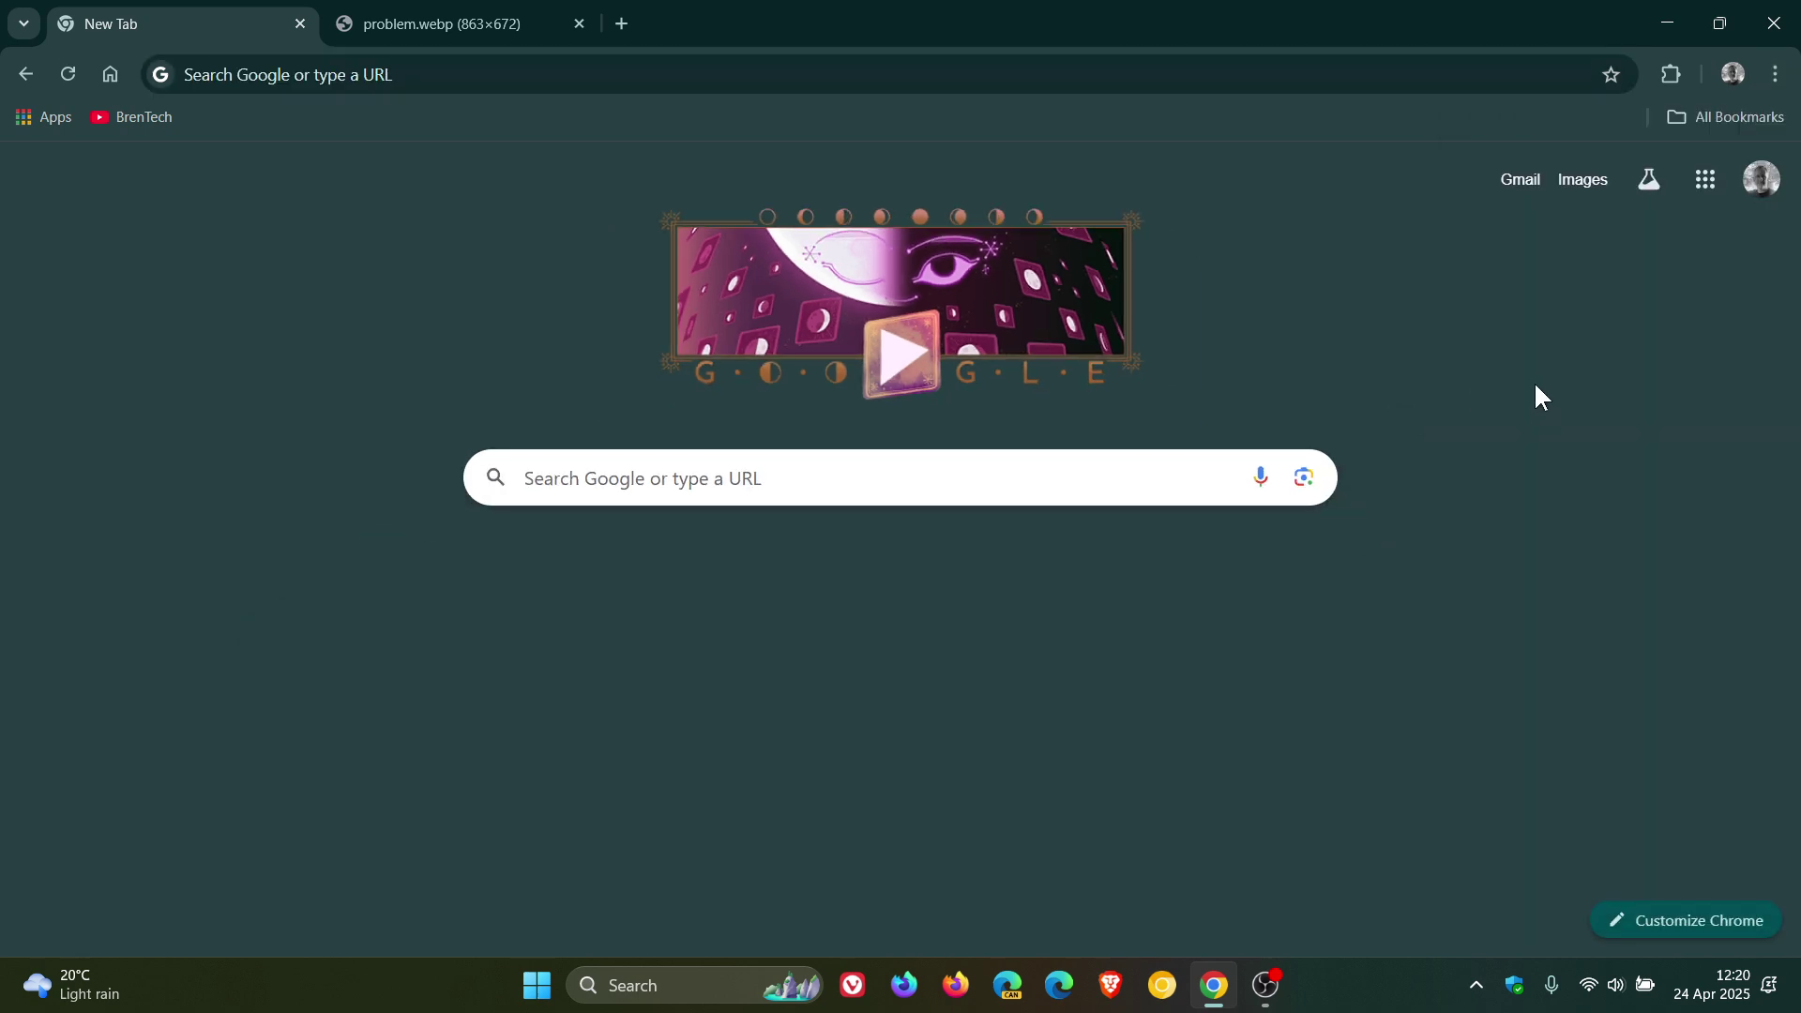